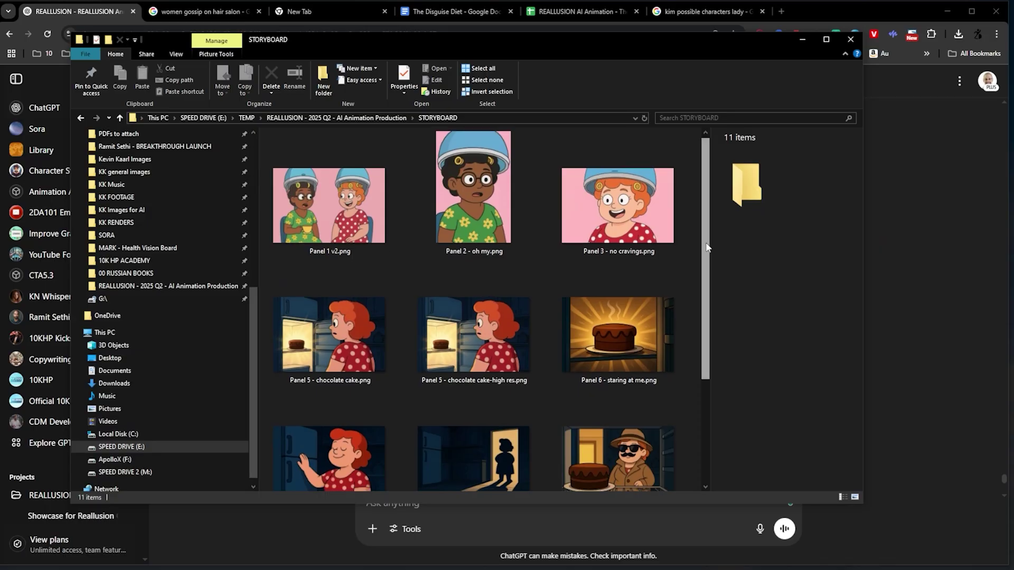
Look over the panel images in the STORYBOARD folder and the generated fridge scene images in the ChatGPT conversation.
{"action": "left_click_drag", "start_coordinate": [708, 247], "coordinate": [707, 391]}
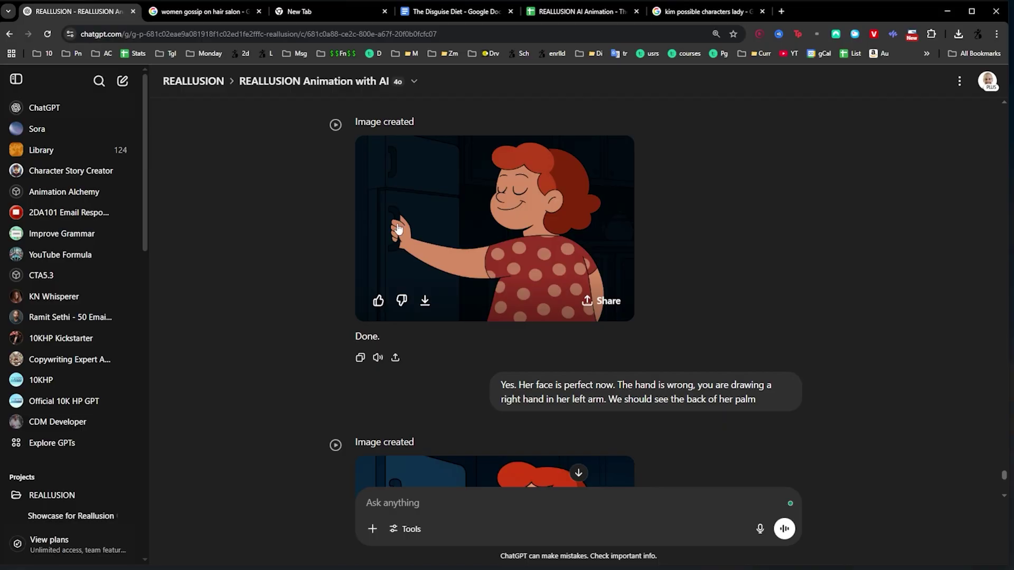
{"action": "scroll", "coordinate": [398, 229], "scroll_direction": "down", "scroll_amount": 5}
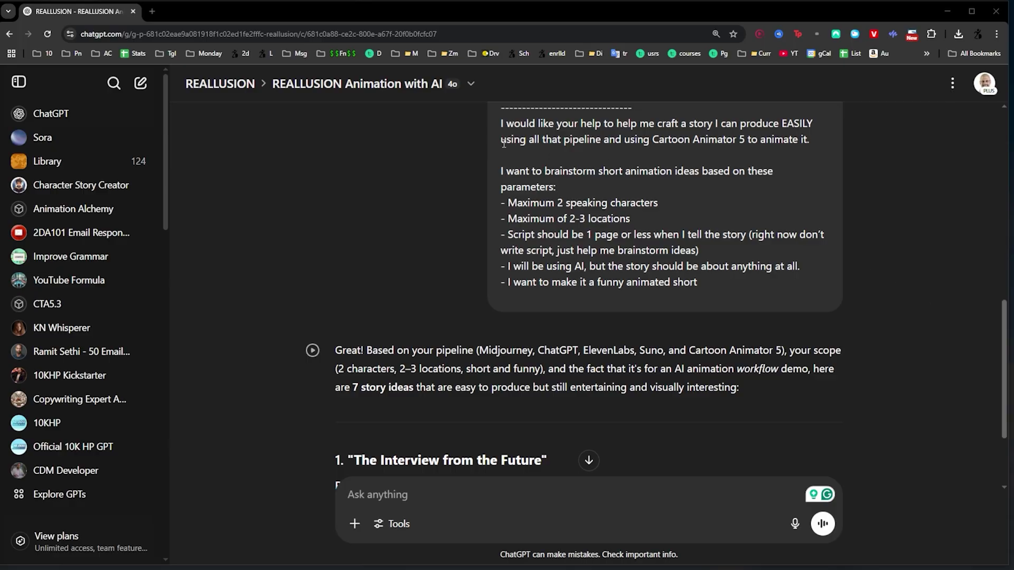
Review the brainstormed comedy ideas and highlight the title and punchline of idea 2, "The Diet Starts Tomorrow".
{"action": "mouse_move", "coordinate": [726, 315]}
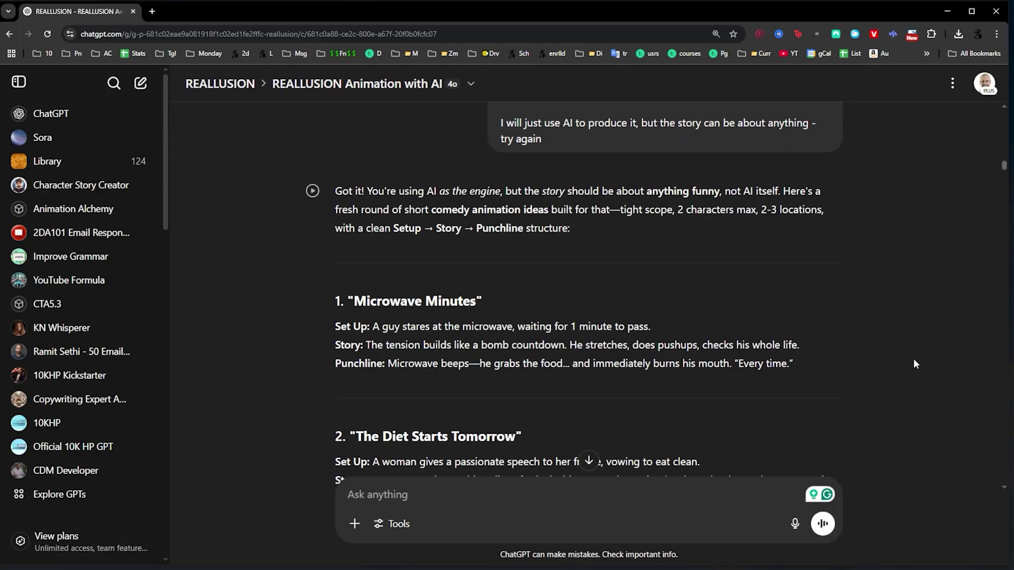
{"action": "scroll", "coordinate": [749, 288], "scroll_direction": "down", "scroll_amount": 15}
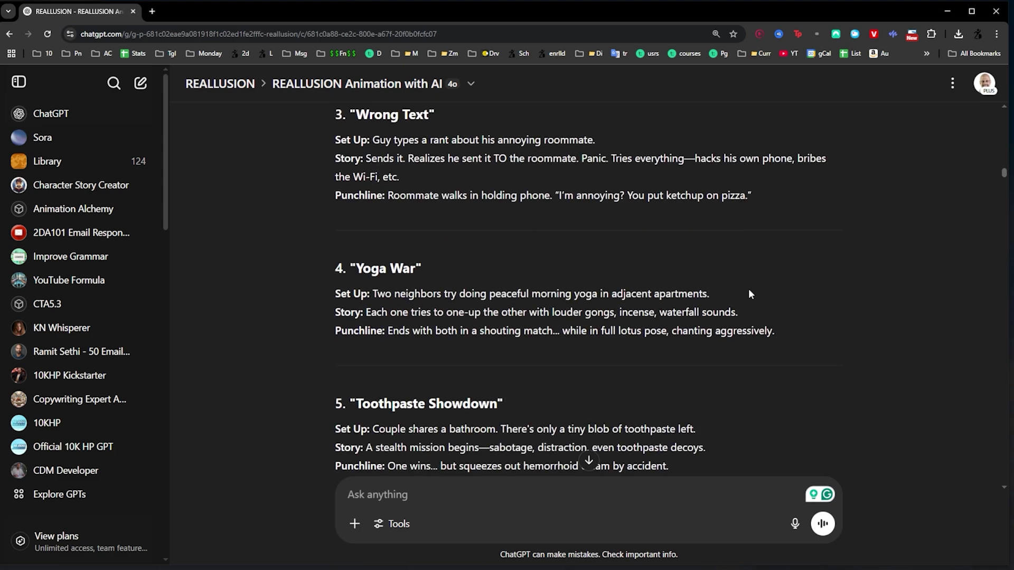
{"action": "scroll", "coordinate": [749, 294], "scroll_direction": "down", "scroll_amount": 1}
{"action": "scroll", "coordinate": [750, 294], "scroll_direction": "up", "scroll_amount": 8}
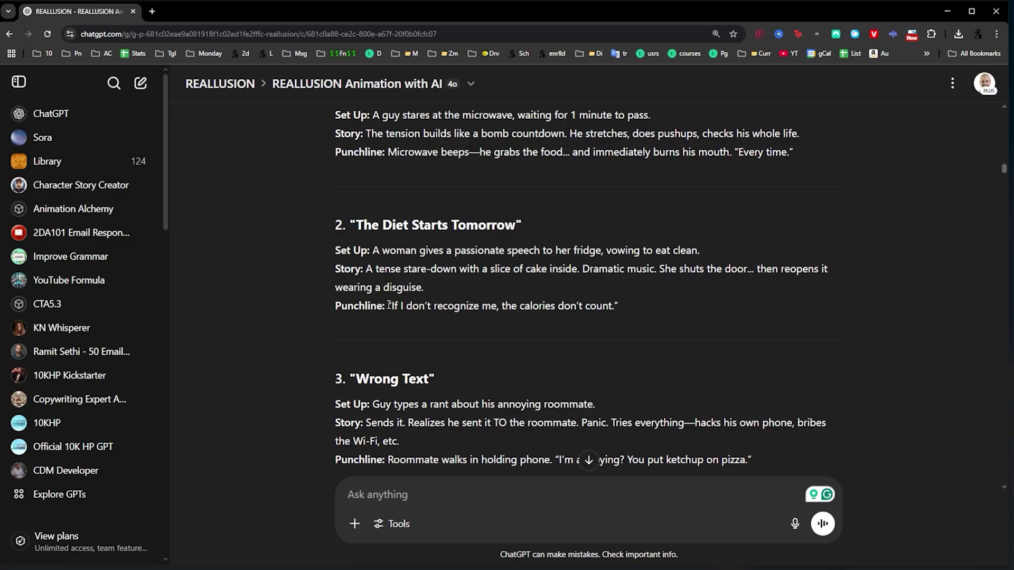
{"action": "left_click_drag", "start_coordinate": [389, 305], "coordinate": [632, 302]}
{"action": "left_click", "coordinate": [376, 244]}
{"action": "left_click_drag", "start_coordinate": [356, 226], "coordinate": [541, 232]}
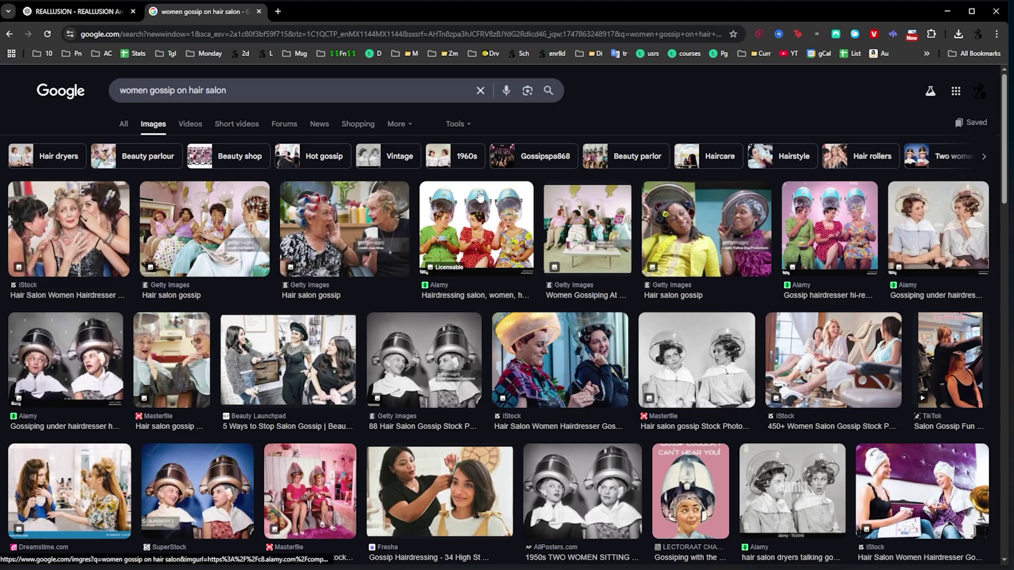
Preview the Alamy photo of three women under hair dryers, and highlight the "Help me develop it" outline in the ChatGPT conversation.
{"action": "left_click", "coordinate": [829, 232]}
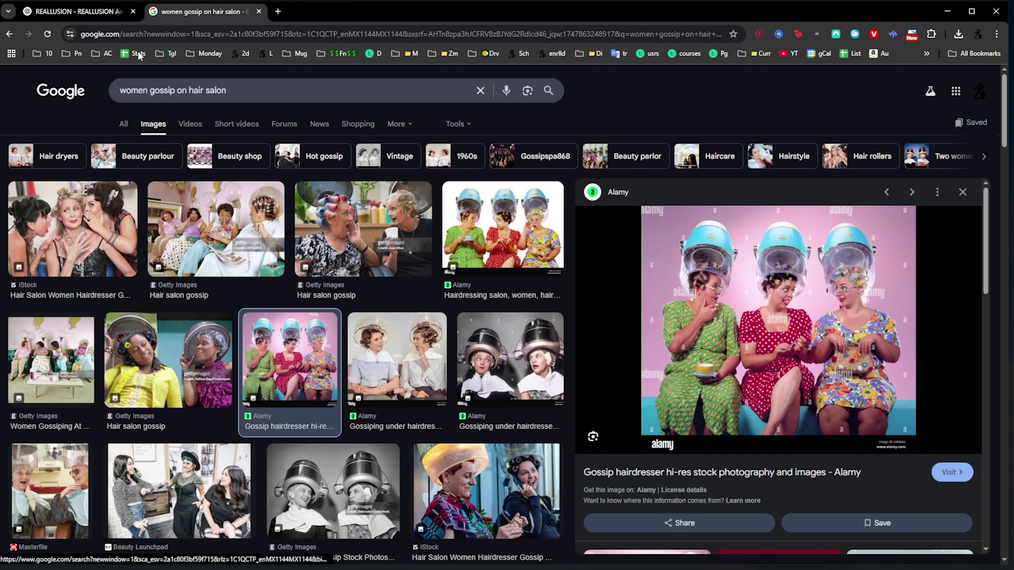
{"action": "left_click", "coordinate": [80, 11]}
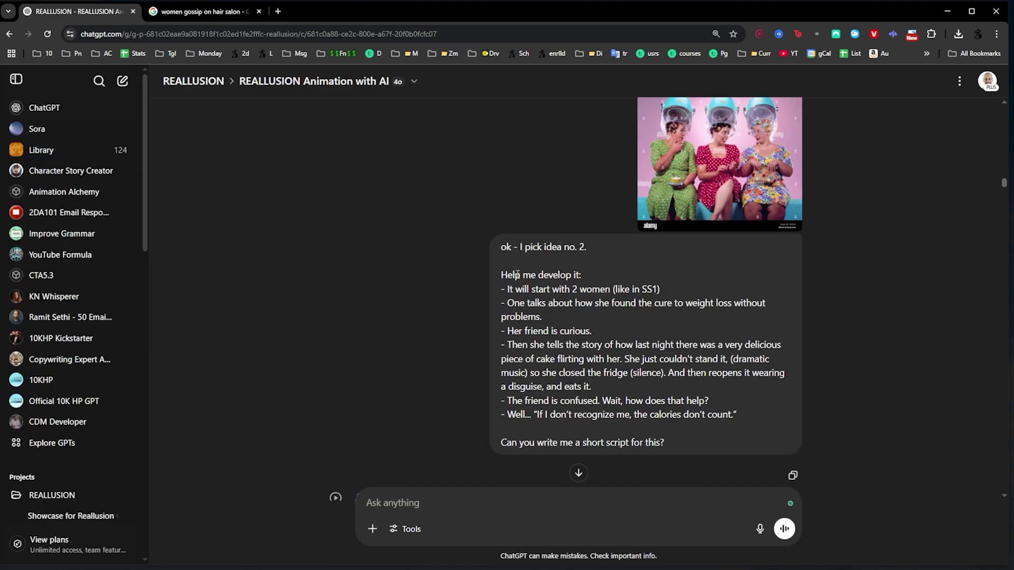
{"action": "left_click_drag", "start_coordinate": [502, 276], "coordinate": [742, 417]}
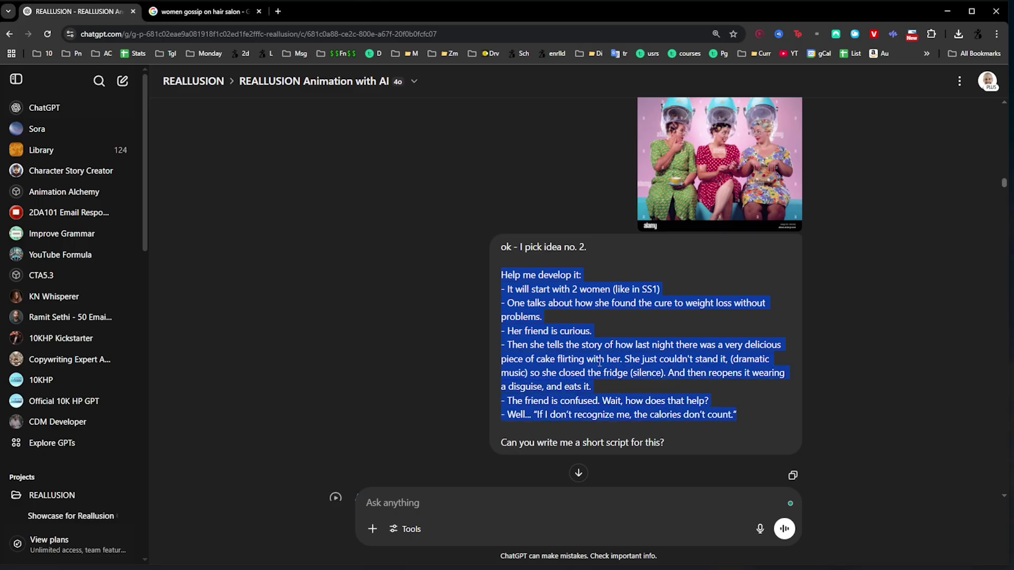
{"action": "left_click", "coordinate": [533, 270]}
{"action": "scroll", "coordinate": [533, 271], "scroll_direction": "down", "scroll_amount": 1}
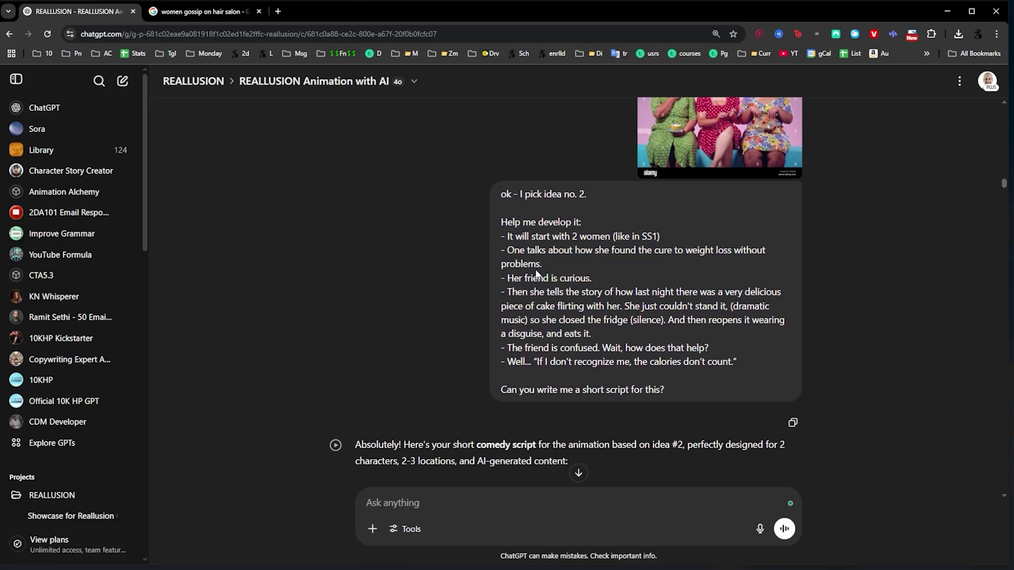
Read through the comedy script reply and the suggested names for the main character and the listener.
{"action": "scroll", "coordinate": [456, 228], "scroll_direction": "down", "scroll_amount": 7}
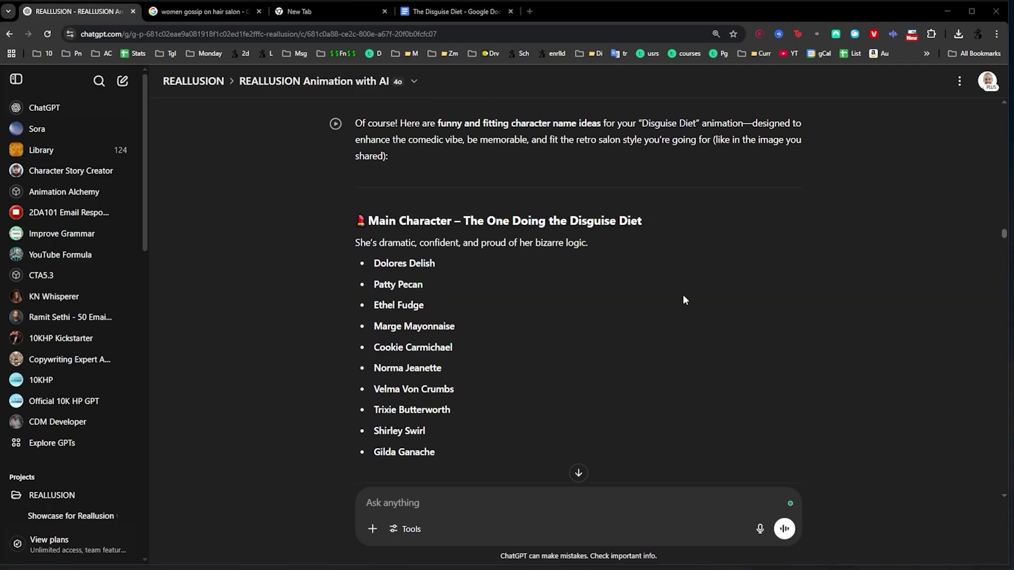
{"action": "scroll", "coordinate": [684, 295], "scroll_direction": "down", "scroll_amount": 7}
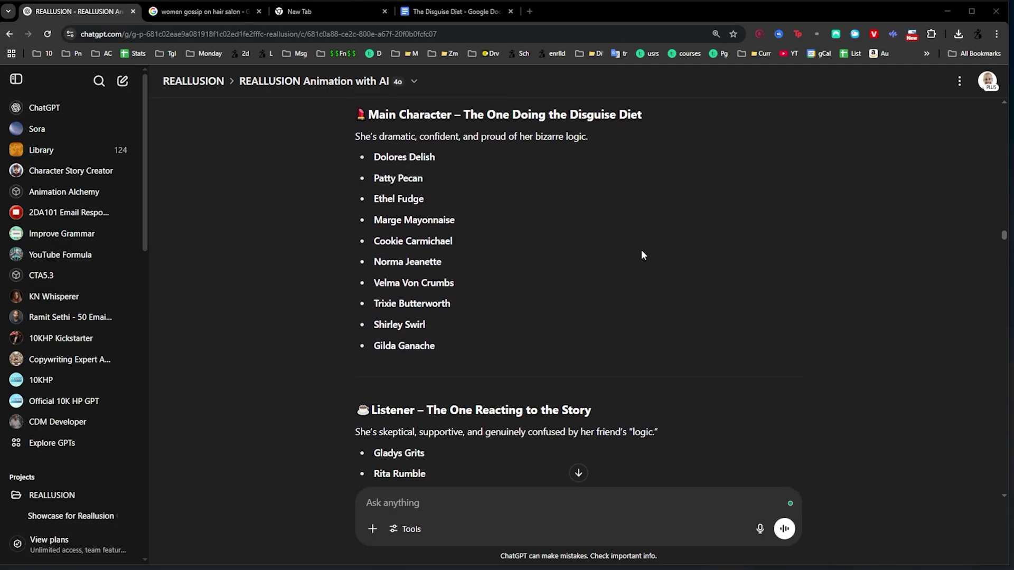
{"action": "scroll", "coordinate": [634, 265], "scroll_direction": "down", "scroll_amount": 7}
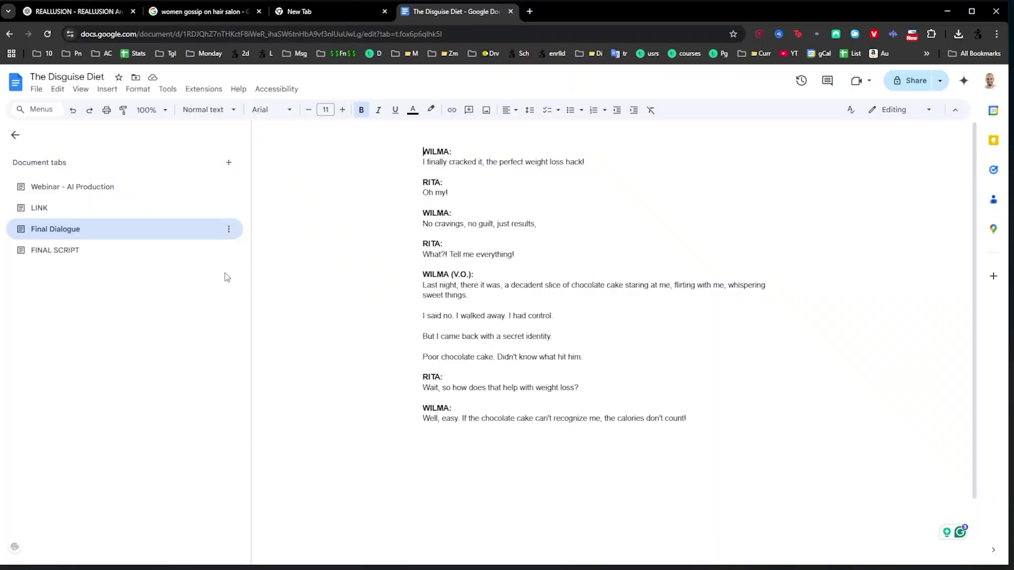
Open FINAL SCRIPT in The Disguise Diet document, read through it, and highlight the retro hair salon scene description.
{"action": "left_click", "coordinate": [75, 255]}
{"action": "scroll", "coordinate": [405, 228], "scroll_direction": "down", "scroll_amount": 3}
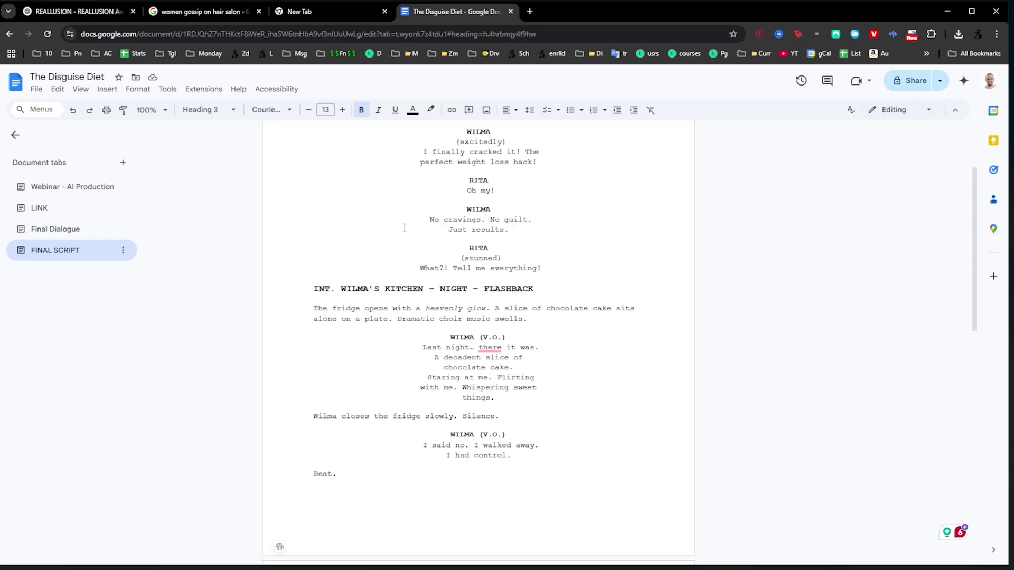
{"action": "scroll", "coordinate": [394, 264], "scroll_direction": "down", "scroll_amount": 10}
{"action": "scroll", "coordinate": [389, 274], "scroll_direction": "up", "scroll_amount": 8}
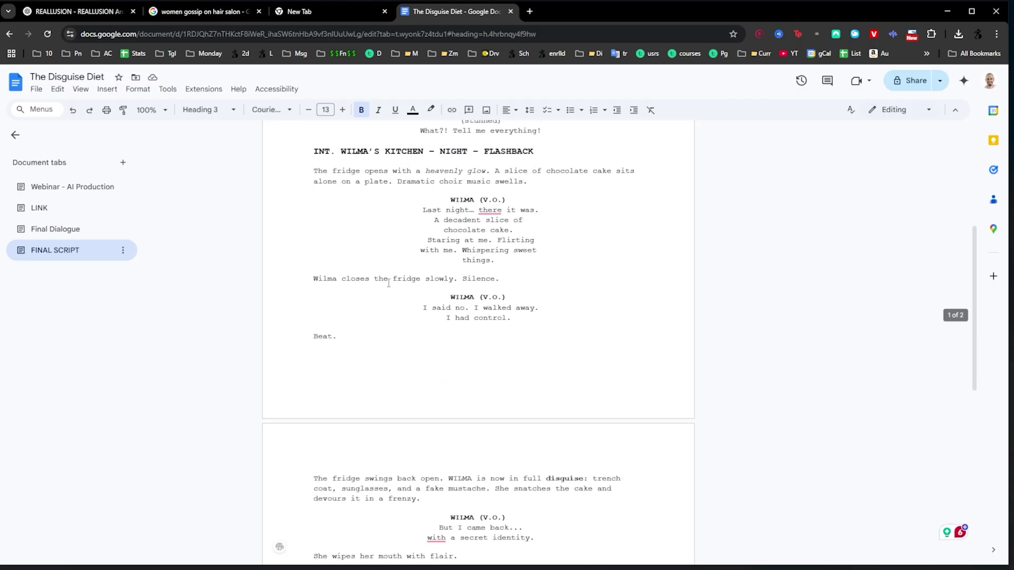
{"action": "scroll", "coordinate": [389, 282], "scroll_direction": "up", "scroll_amount": 5}
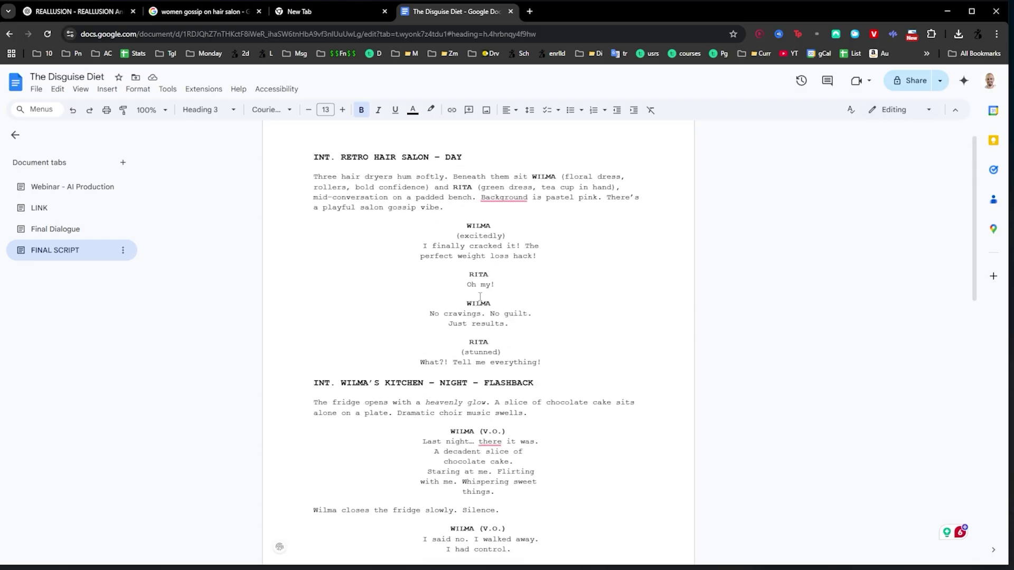
{"action": "left_click_drag", "start_coordinate": [310, 174], "coordinate": [449, 207]}
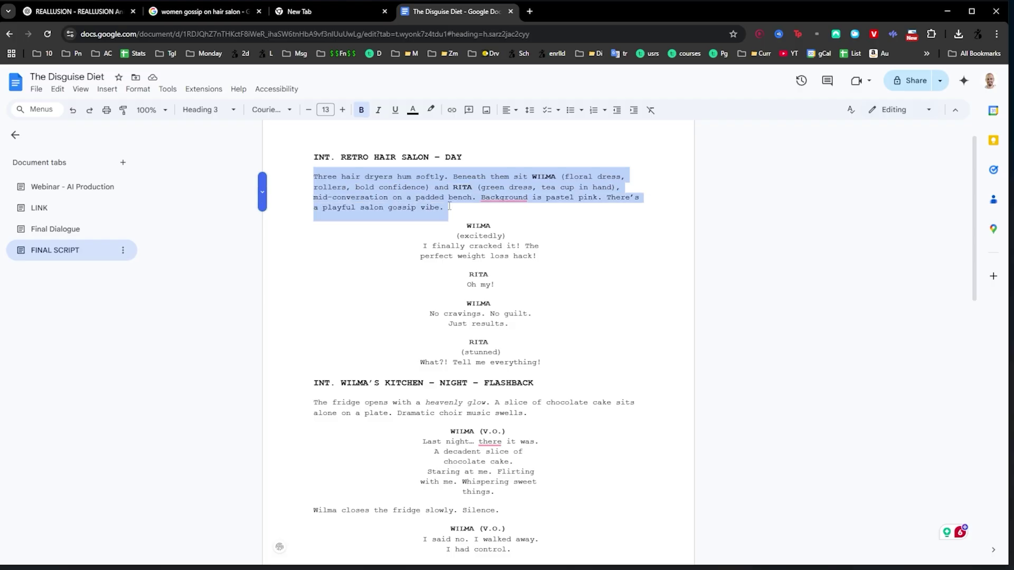
Switch to the ChatGPT conversation, highlight the request for a professional movie-format script, and read the resulting screenplay.
{"action": "key", "text": "ctrl+1"}
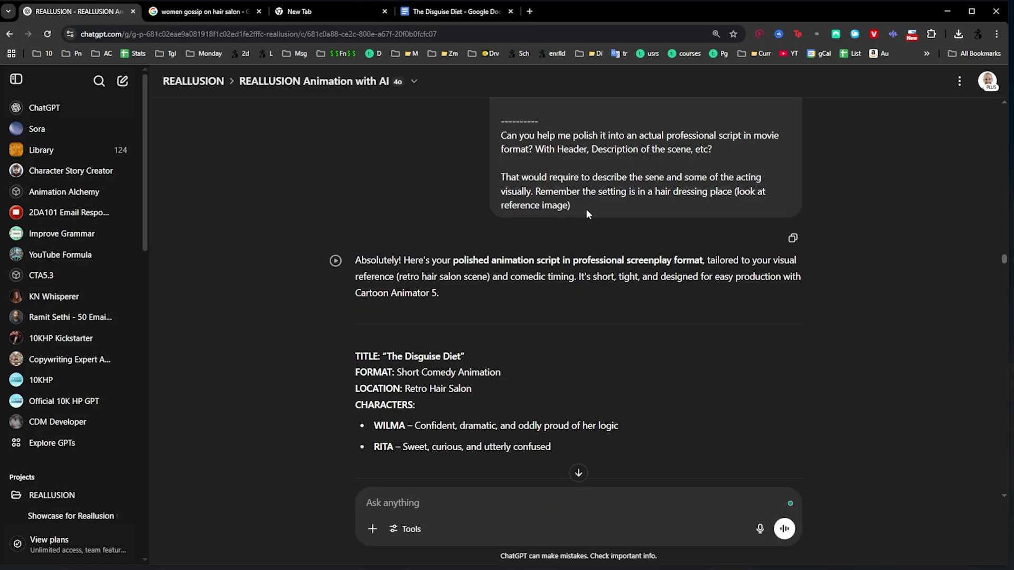
{"action": "left_click_drag", "start_coordinate": [504, 134], "coordinate": [588, 221]}
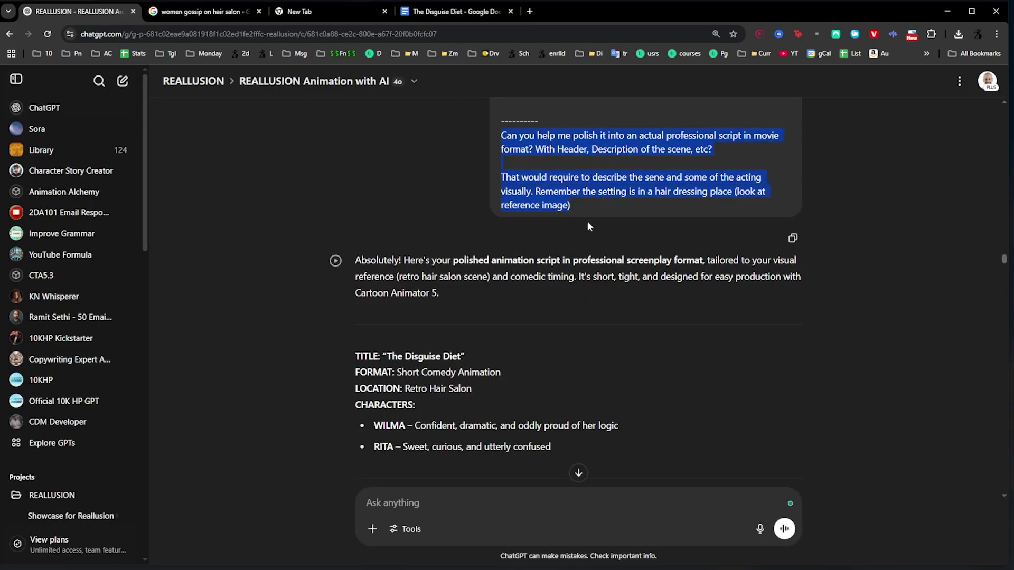
{"action": "scroll", "coordinate": [411, 302], "scroll_direction": "down", "scroll_amount": 4}
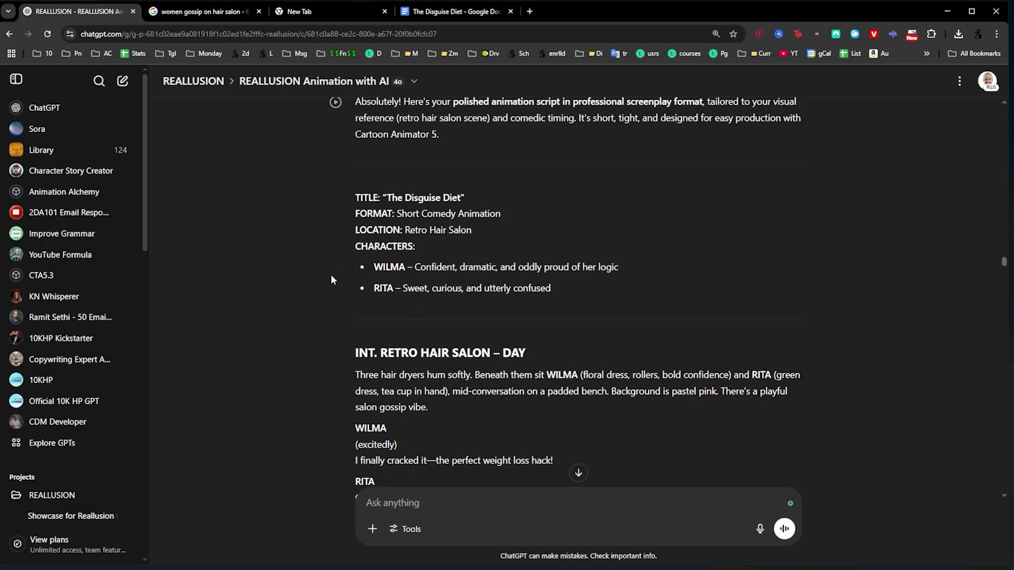
{"action": "scroll", "coordinate": [332, 281], "scroll_direction": "down", "scroll_amount": 7}
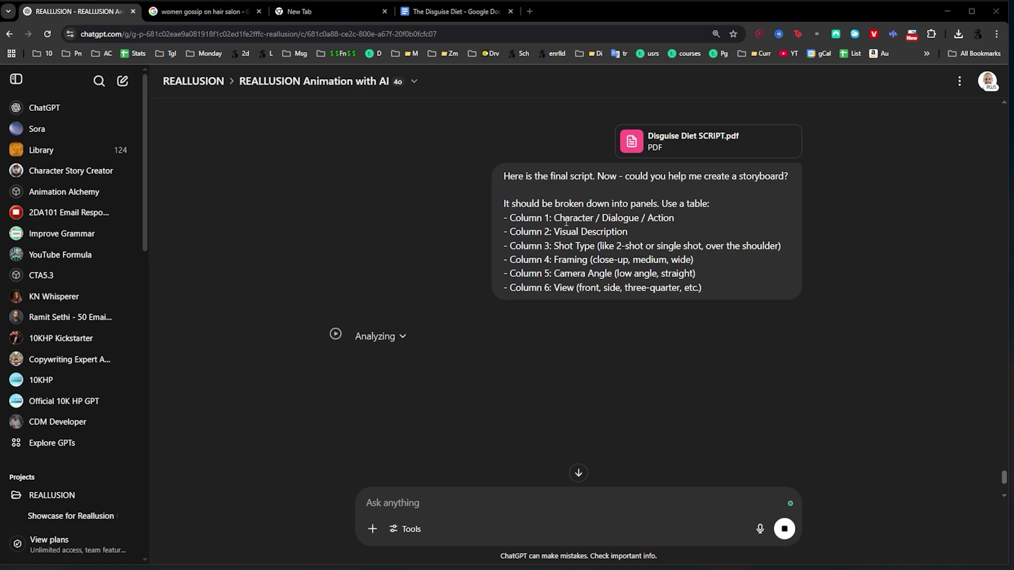
Highlight the column specifications in the storyboard table prompt, from Character / Dialogue / Action to View.
{"action": "left_click_drag", "start_coordinate": [508, 217], "coordinate": [612, 232]}
{"action": "left_click_drag", "start_coordinate": [555, 246], "coordinate": [590, 288]}
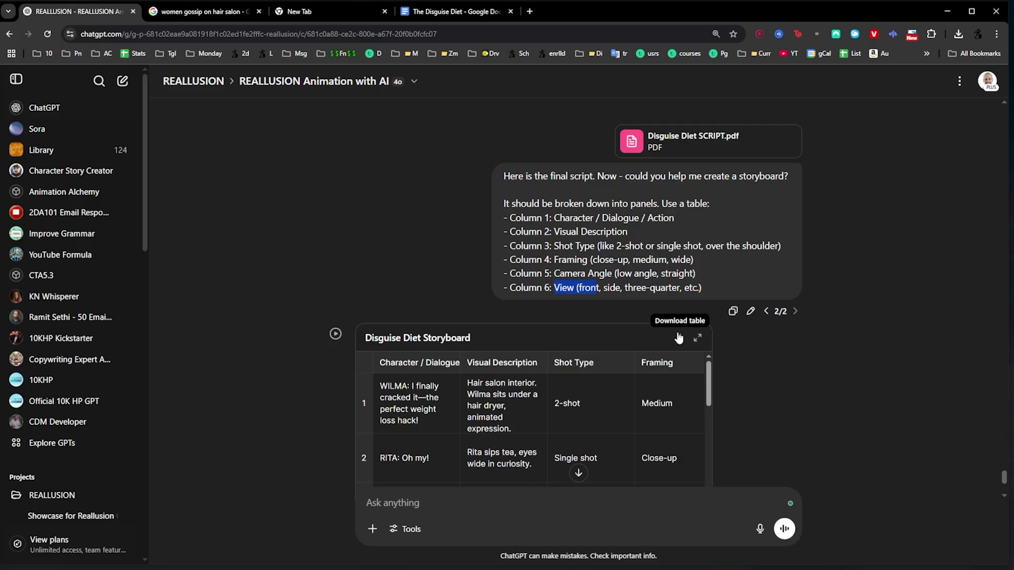
Ask ChatGPT "can you provide it in TSV format for easy copy paste?" and paste the table into cell A1 of a blank spreadsheet.
{"action": "left_click", "coordinate": [453, 508]}
{"action": "type", "text": "can you pr"}
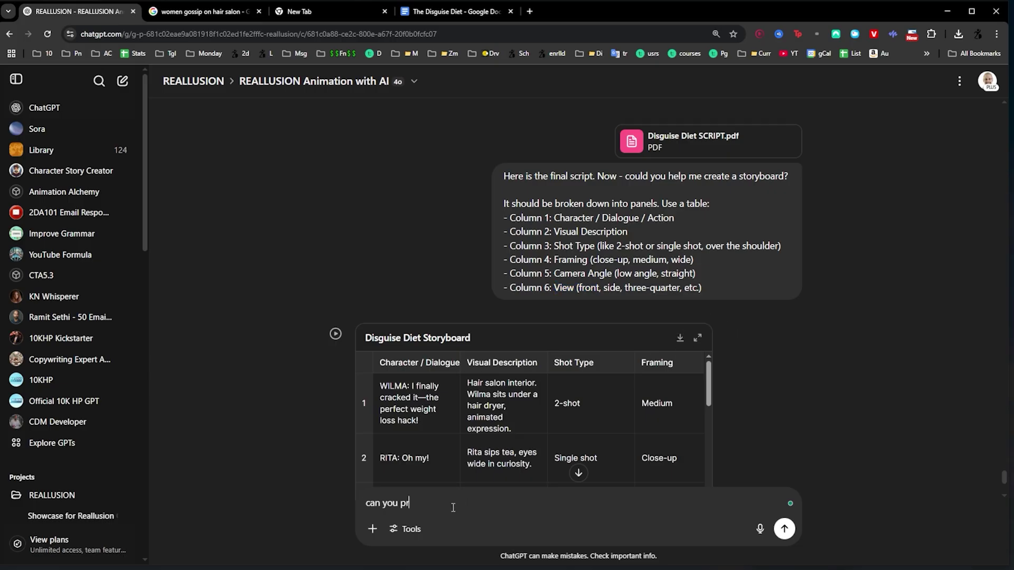
{"action": "type", "text": "ovide it in TSV format for easy copy "}
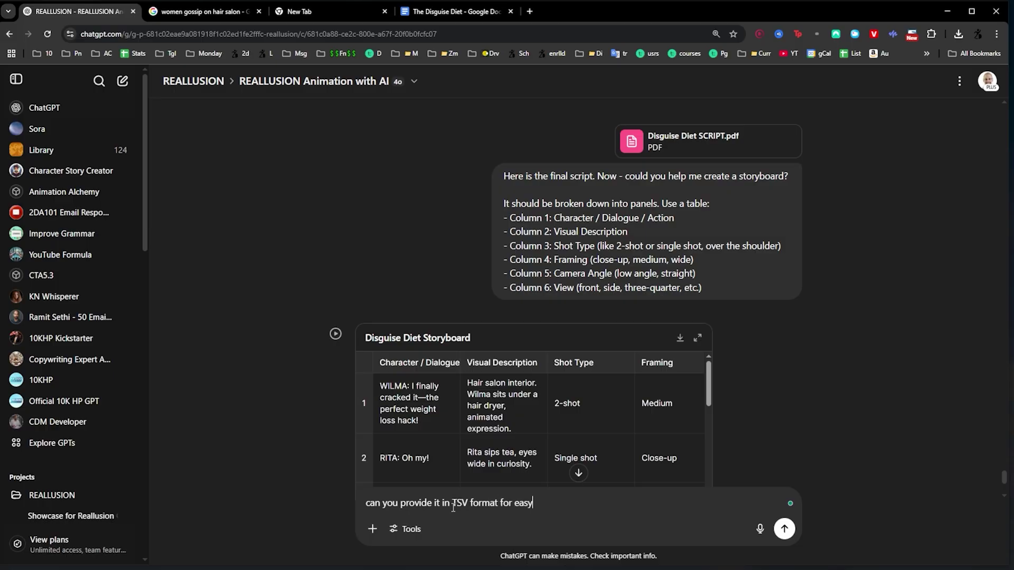
{"action": "type", "text": "paste?"}
{"action": "key", "text": "Return"}
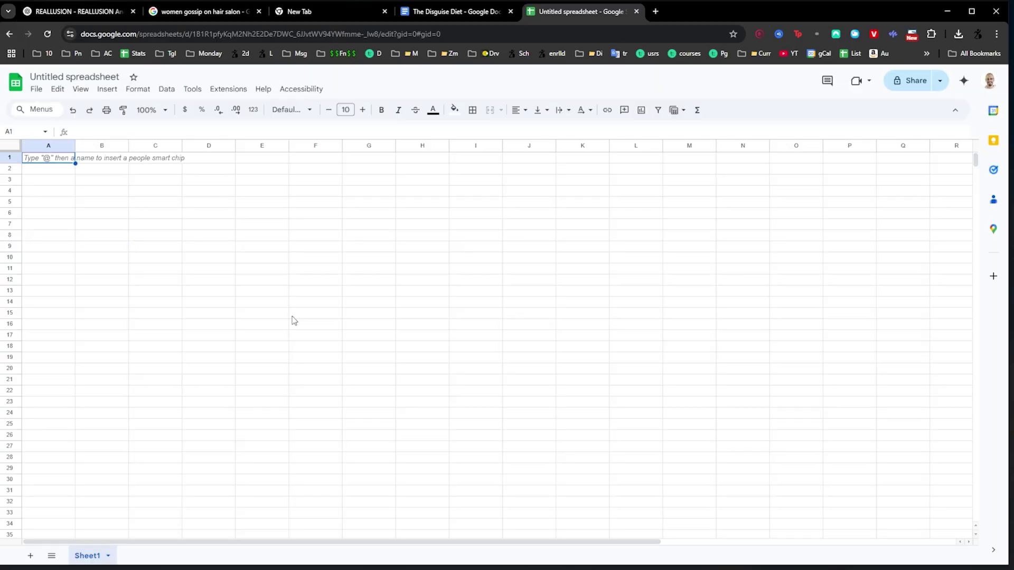
{"action": "key", "text": "ctrl+v"}
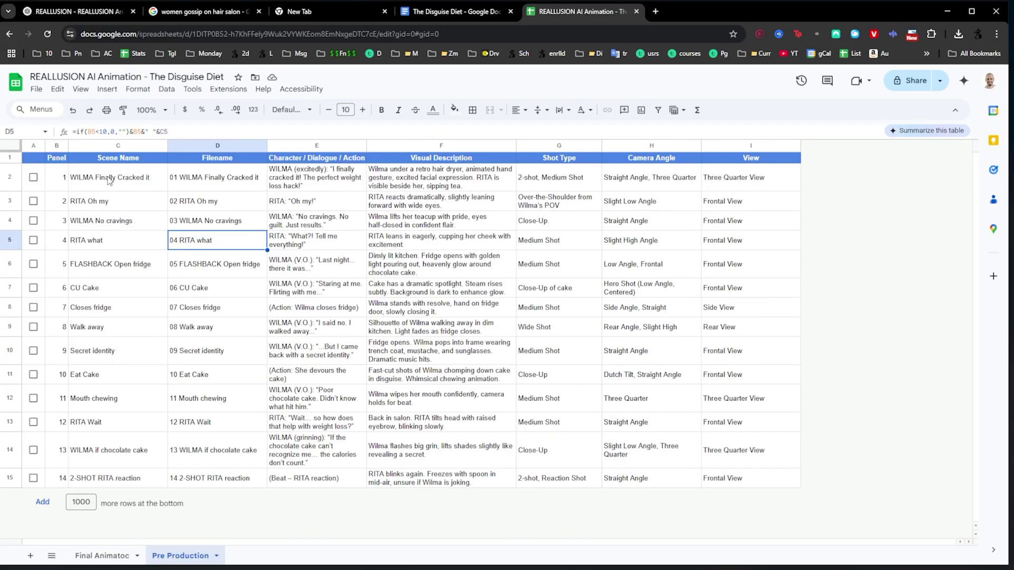
Examine the formatted storyboard table on the Pre Production sheet, selecting D3:I14 and the first panel's row C2:I2.
{"action": "left_click", "coordinate": [437, 357]}
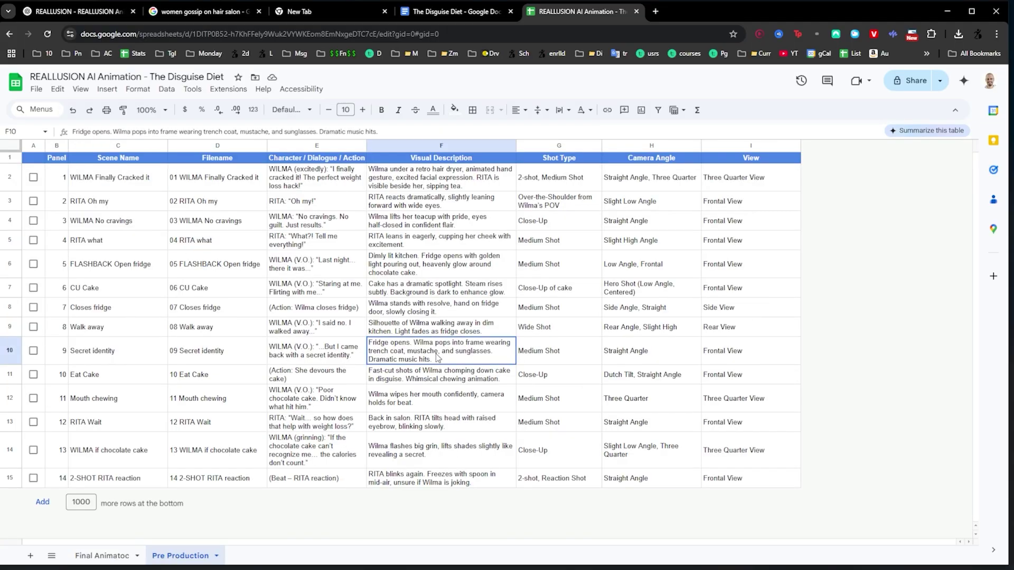
{"action": "left_click", "coordinate": [698, 274]}
{"action": "left_click", "coordinate": [402, 206]}
{"action": "left_click_drag", "start_coordinate": [255, 208], "coordinate": [734, 465]}
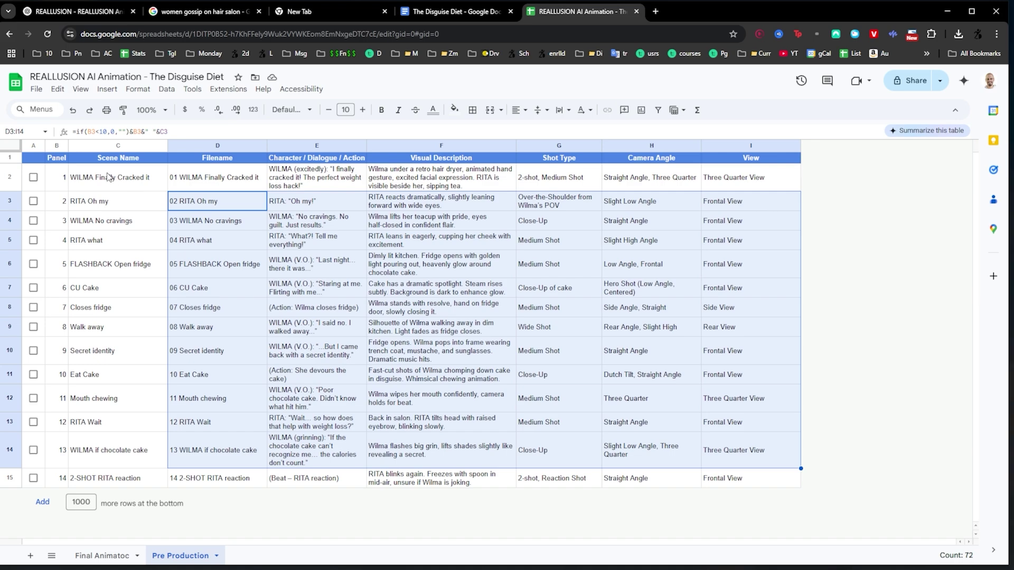
{"action": "left_click_drag", "start_coordinate": [108, 177], "coordinate": [739, 178]}
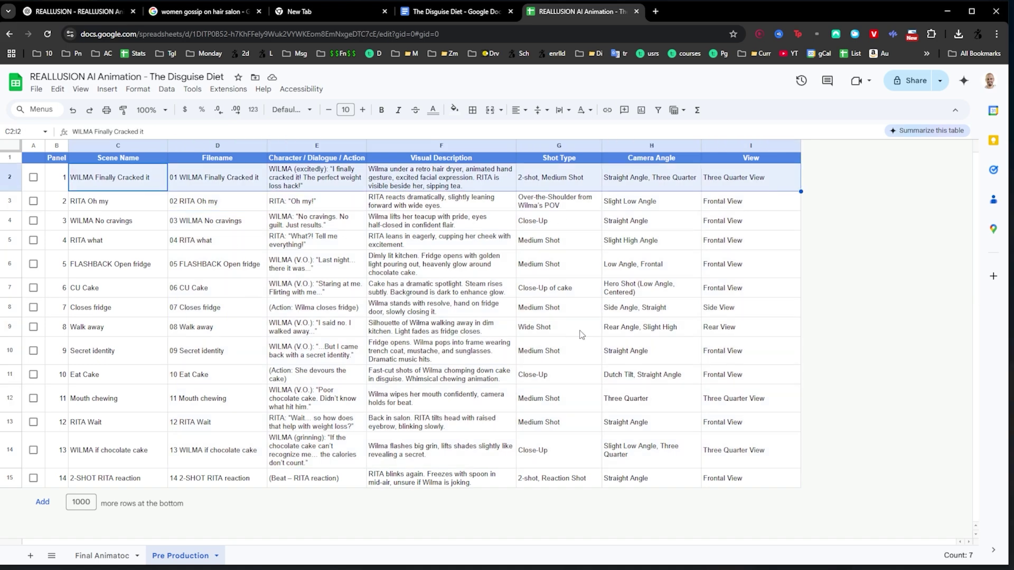
Switch to the ChatGPT conversation, review the list of 2D animated comedy shows for character design, and highlight Kim Possible.
{"action": "key", "text": "ctrl+Tab"}
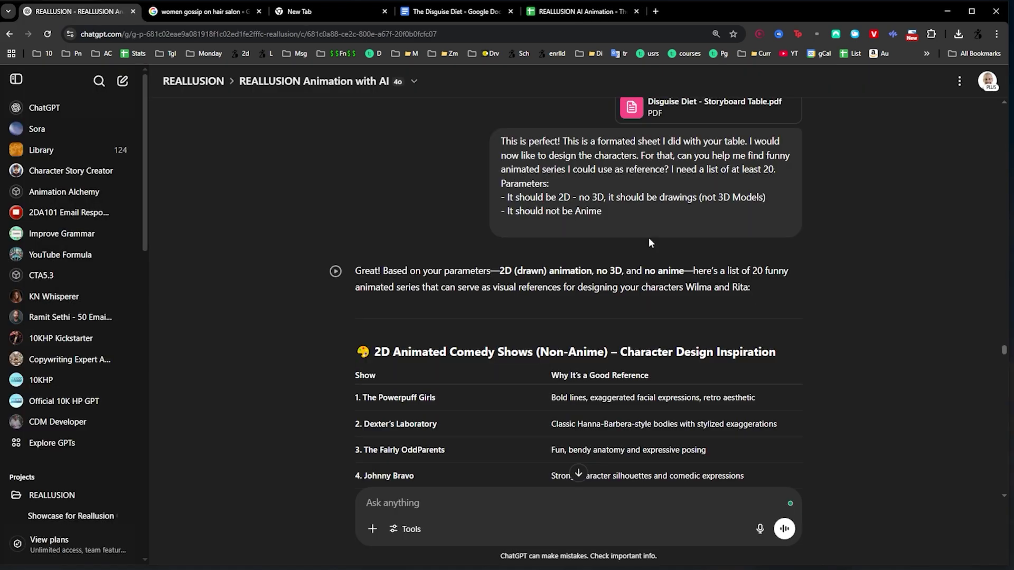
{"action": "scroll", "coordinate": [648, 237], "scroll_direction": "down", "scroll_amount": 1}
{"action": "scroll", "coordinate": [527, 154], "scroll_direction": "up", "scroll_amount": 1}
{"action": "scroll", "coordinate": [470, 212], "scroll_direction": "down", "scroll_amount": 3}
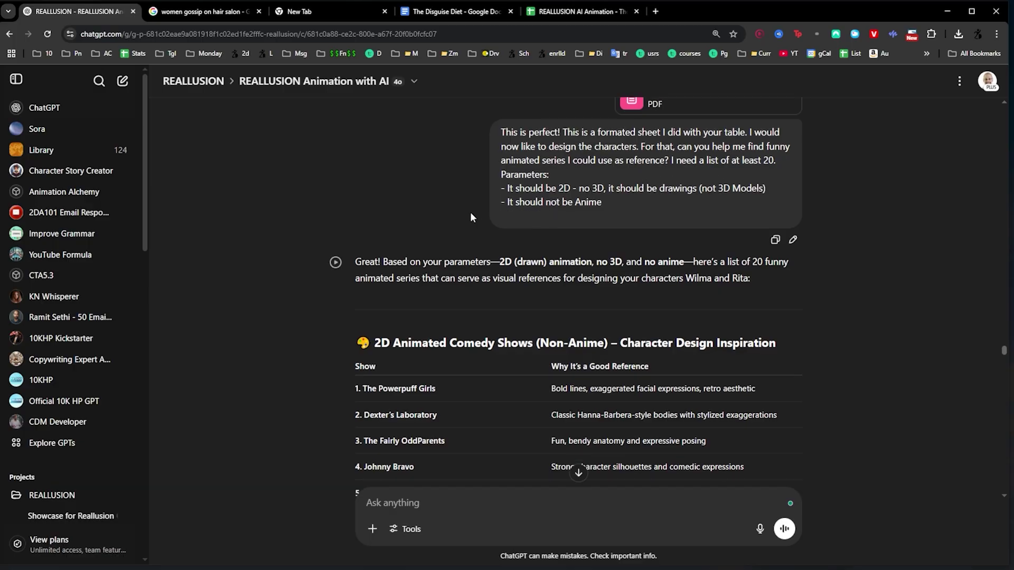
{"action": "scroll", "coordinate": [374, 212], "scroll_direction": "down", "scroll_amount": 1}
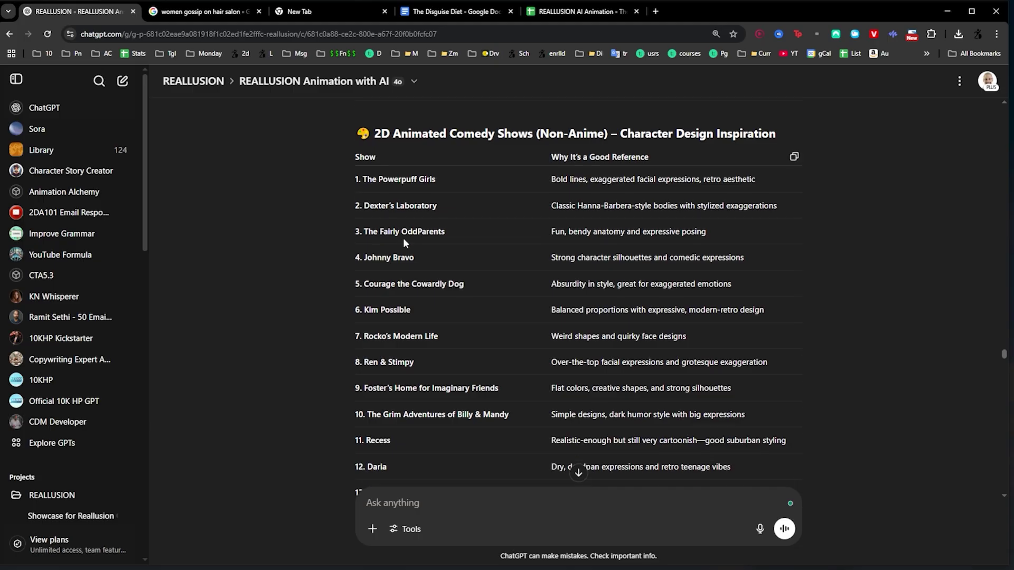
{"action": "scroll", "coordinate": [403, 238], "scroll_direction": "down", "scroll_amount": 3}
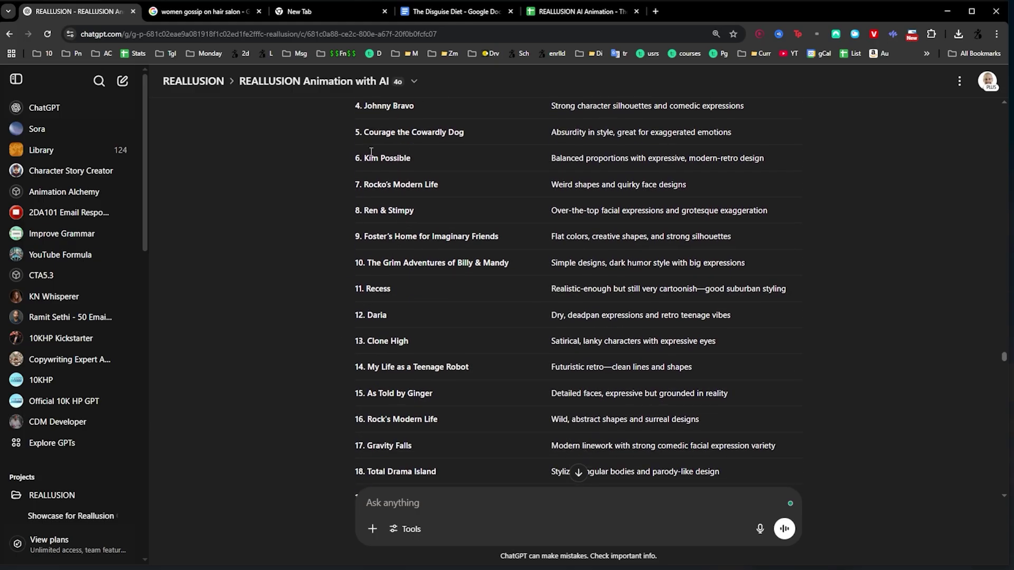
{"action": "left_click_drag", "start_coordinate": [362, 159], "coordinate": [423, 160]}
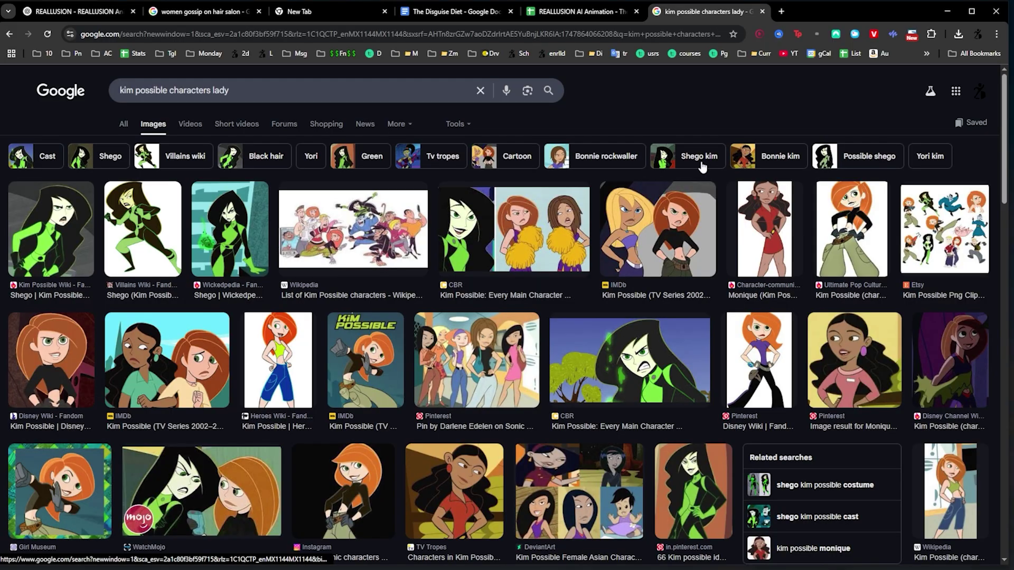
Browse the Google image results for "kim possible characters lady" as character design references.
{"action": "scroll", "coordinate": [702, 166], "scroll_direction": "down", "scroll_amount": 15}
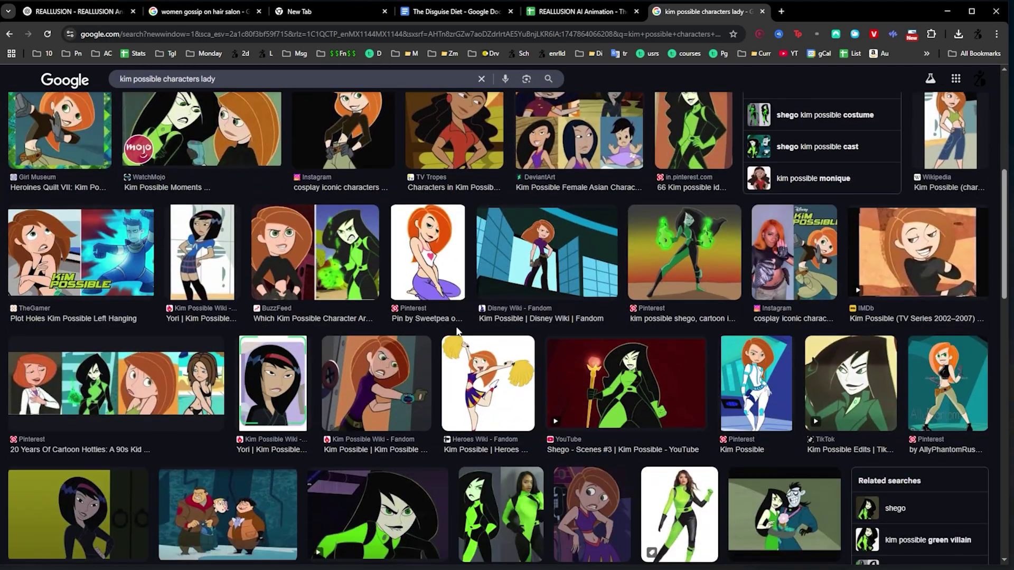
Look further through the Kim Possible image results, comparing the female characters as style references.
{"action": "scroll", "coordinate": [457, 325], "scroll_direction": "down", "scroll_amount": 6}
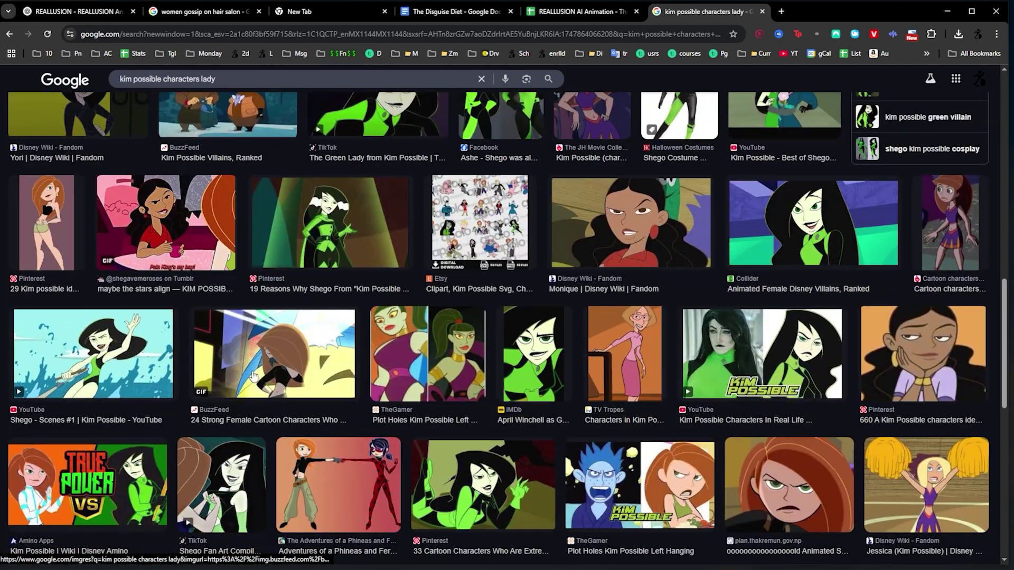
{"action": "scroll", "coordinate": [423, 369], "scroll_direction": "up", "scroll_amount": 12}
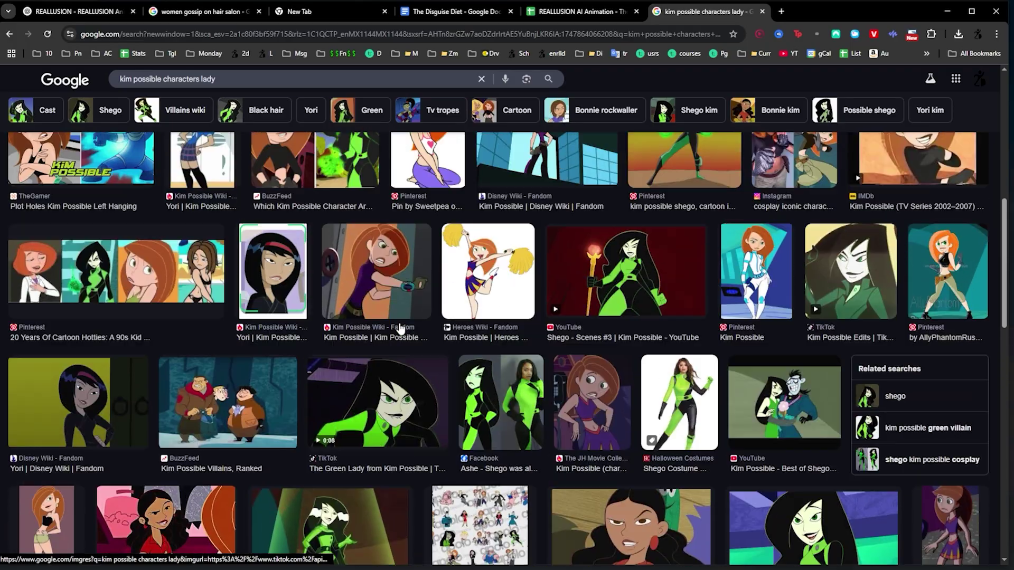
{"action": "scroll", "coordinate": [419, 328], "scroll_direction": "up", "scroll_amount": 10}
Return to the ChatGPT conversation and review the Wilma and Rita character designs, the subtitle removal request and the style consistency prompt.
{"action": "key", "text": "ctrl+1"}
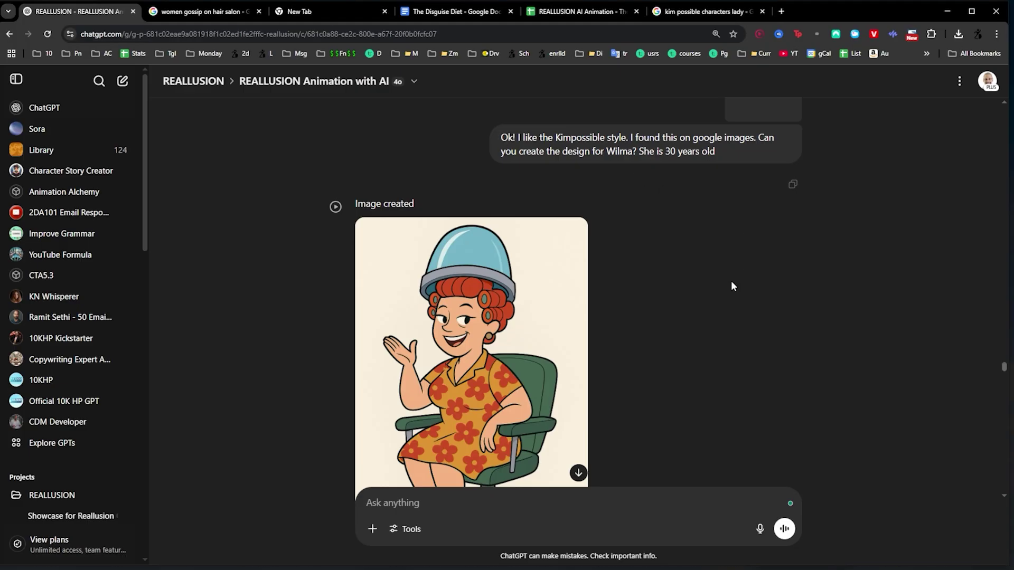
{"action": "scroll", "coordinate": [635, 297], "scroll_direction": "down", "scroll_amount": 10}
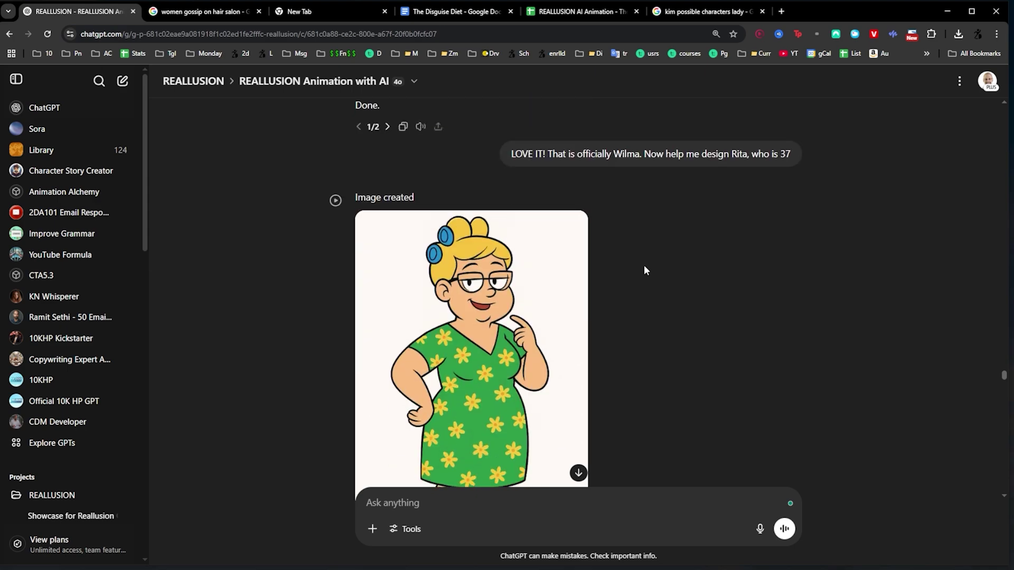
{"action": "scroll", "coordinate": [650, 253], "scroll_direction": "down", "scroll_amount": 4}
{"action": "scroll", "coordinate": [658, 236], "scroll_direction": "down", "scroll_amount": 20}
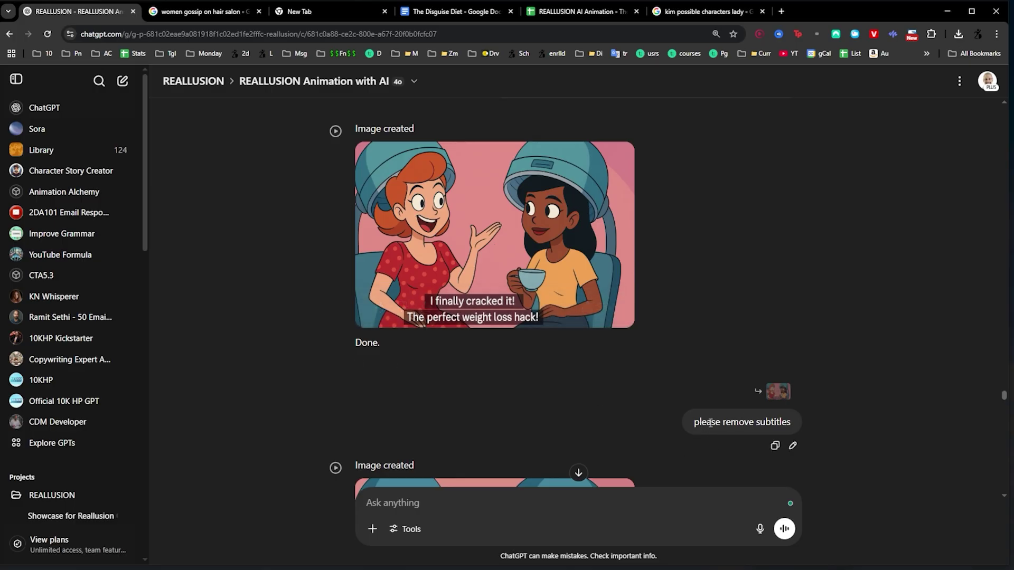
{"action": "scroll", "coordinate": [762, 412], "scroll_direction": "down", "scroll_amount": 20}
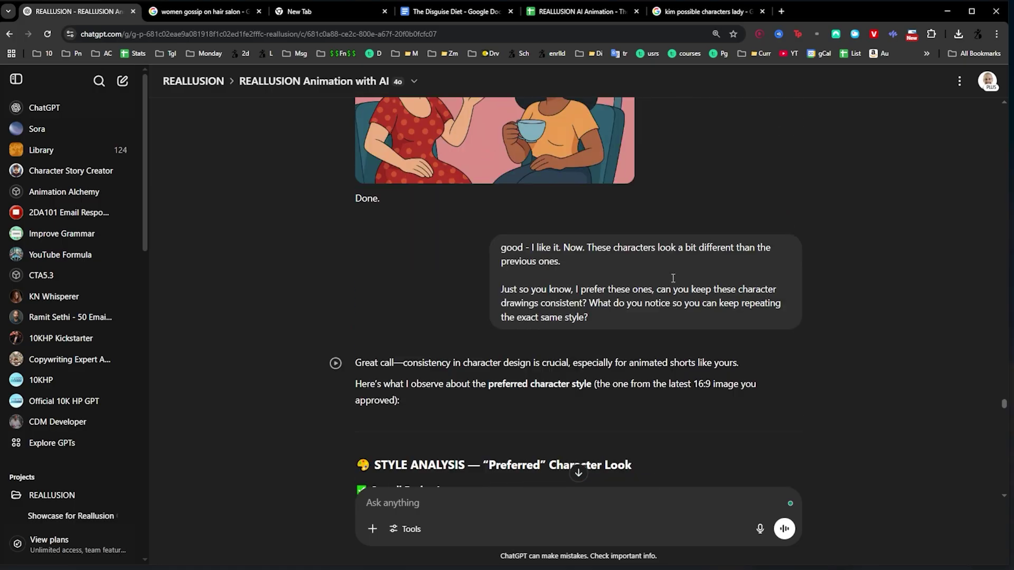
{"action": "scroll", "coordinate": [664, 257], "scroll_direction": "down", "scroll_amount": 8}
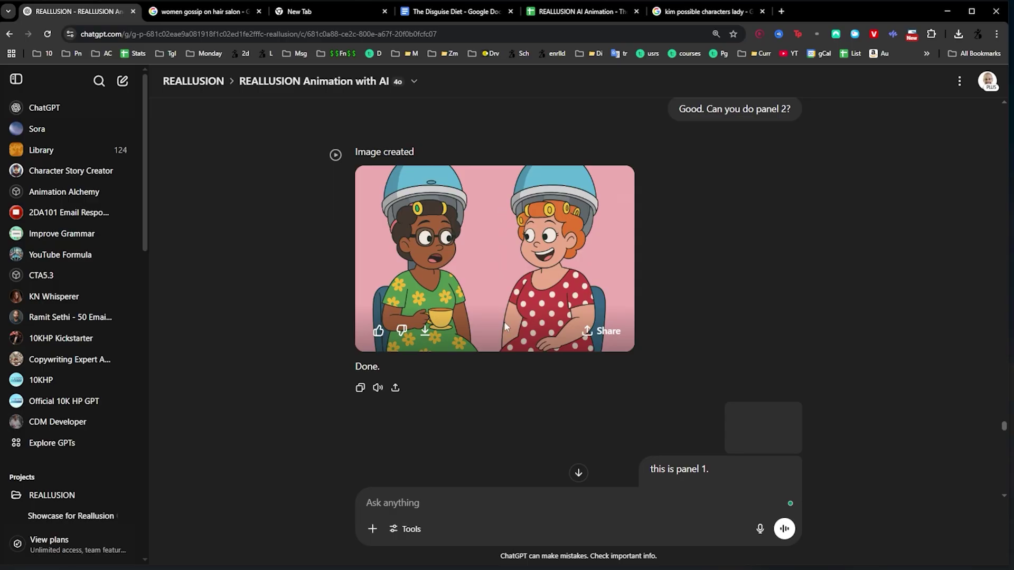
Compare the generated storyboard images for panels 2 and 3, including the two-shot and the close-ups of Rita and Wilma.
{"action": "scroll", "coordinate": [579, 239], "scroll_direction": "down", "scroll_amount": 10}
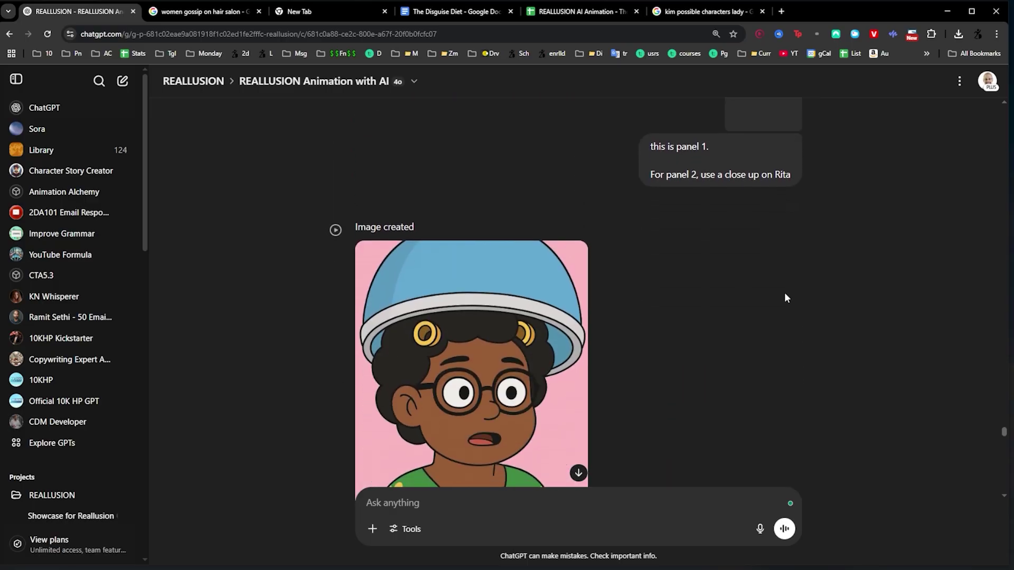
{"action": "scroll", "coordinate": [660, 250], "scroll_direction": "down", "scroll_amount": 10}
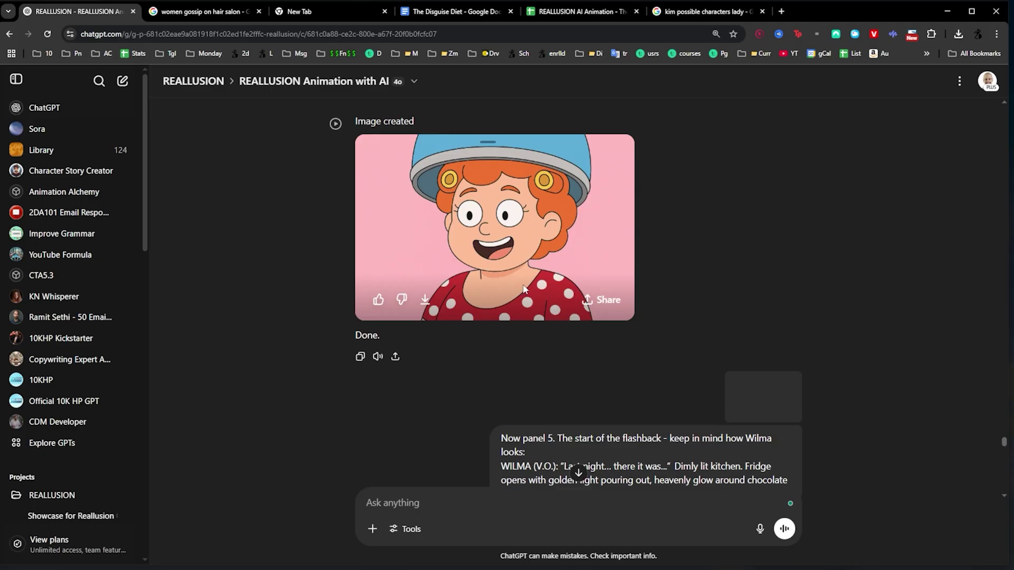
{"action": "scroll", "coordinate": [547, 296], "scroll_direction": "up", "scroll_amount": 10}
{"action": "scroll", "coordinate": [546, 295], "scroll_direction": "up", "scroll_amount": 5}
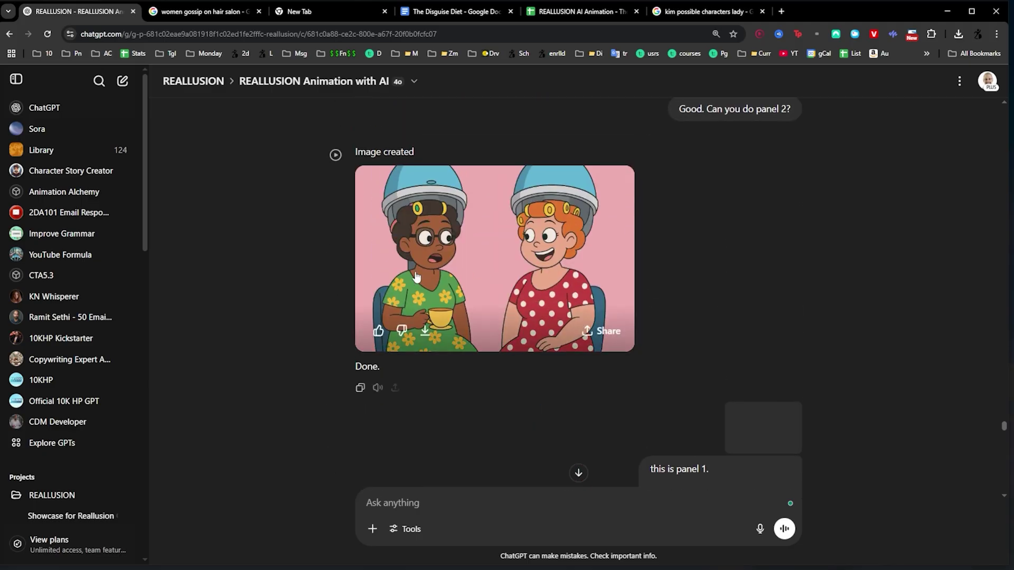
{"action": "scroll", "coordinate": [528, 280], "scroll_direction": "down", "scroll_amount": 6}
{"action": "scroll", "coordinate": [471, 368], "scroll_direction": "down", "scroll_amount": 15}
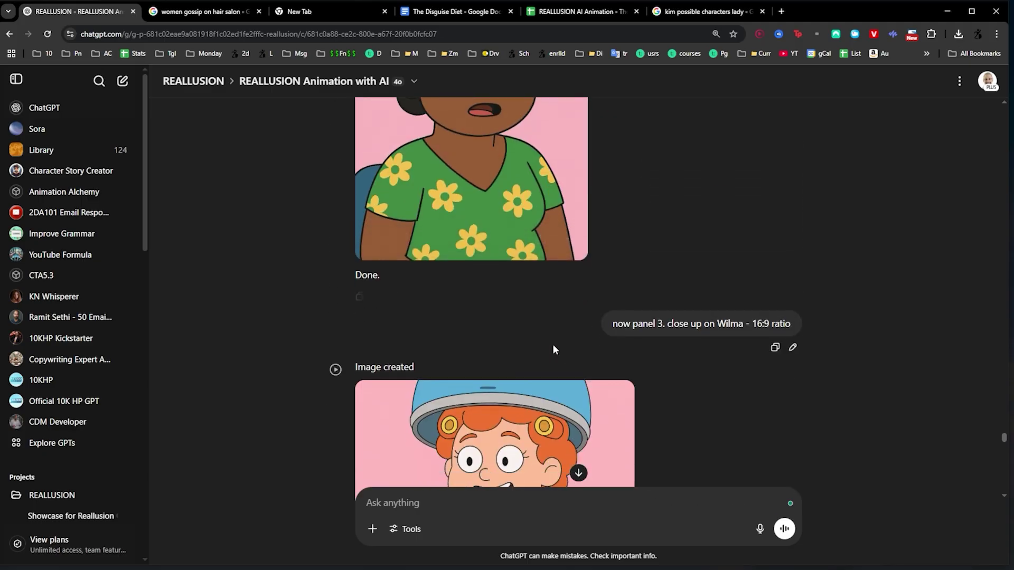
Examine the fridge flashback image for panel 5 and compare its chocolate cake with the original and corrected versions of panel 6.
{"action": "scroll", "coordinate": [543, 259], "scroll_direction": "down", "scroll_amount": 10}
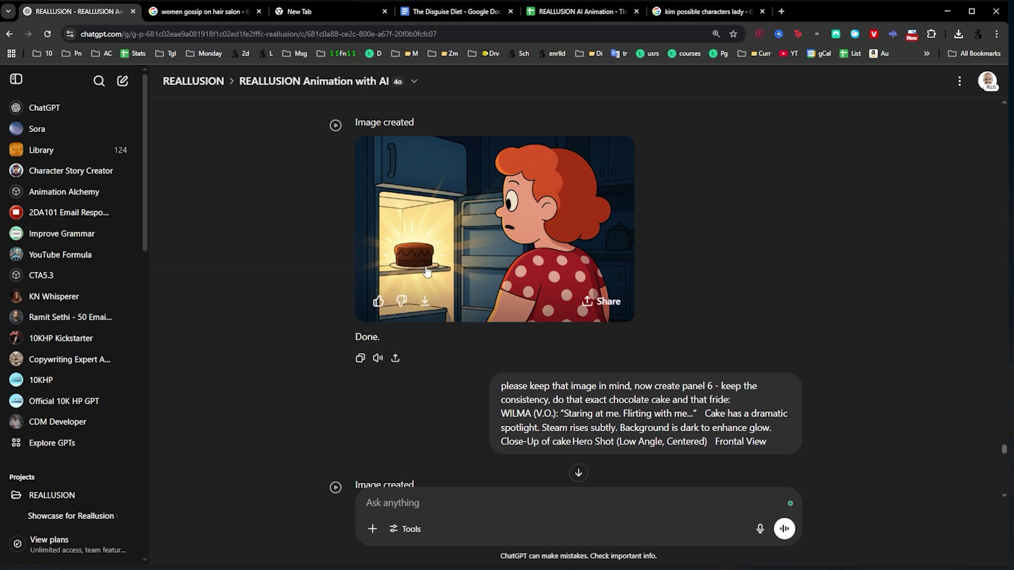
{"action": "scroll", "coordinate": [494, 255], "scroll_direction": "down", "scroll_amount": 2}
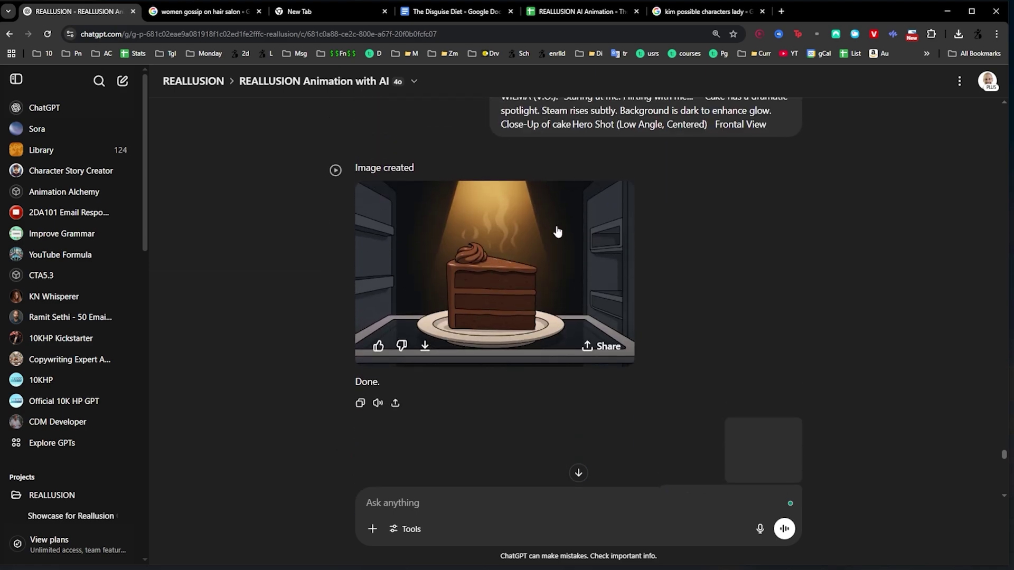
{"action": "scroll", "coordinate": [396, 254], "scroll_direction": "up", "scroll_amount": 6}
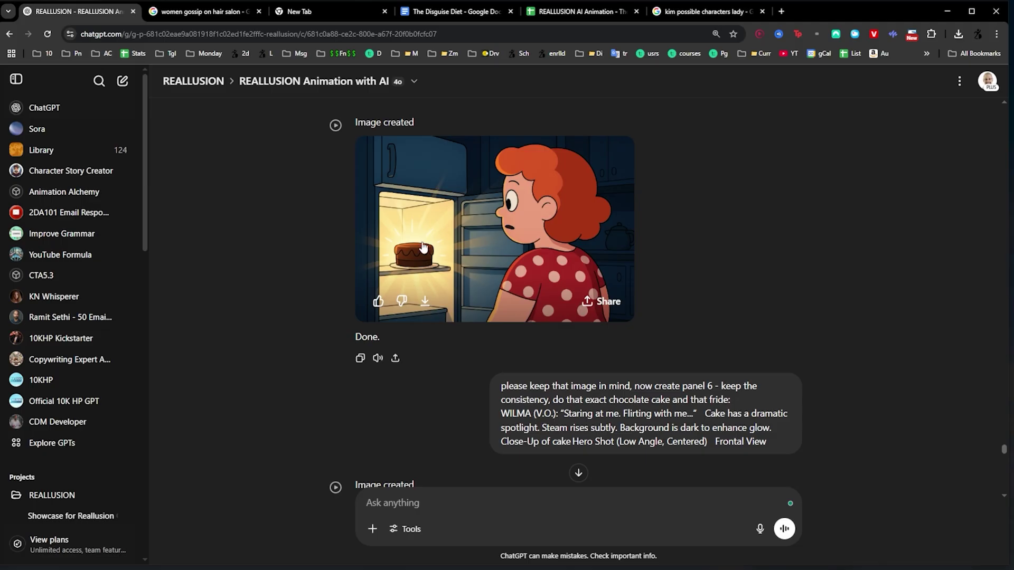
{"action": "scroll", "coordinate": [423, 247], "scroll_direction": "down", "scroll_amount": 10}
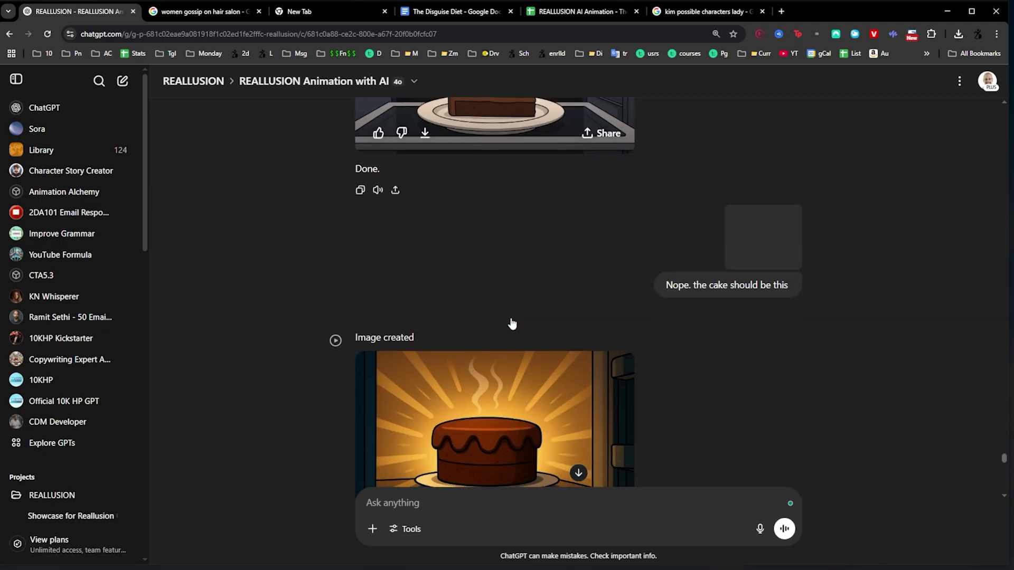
{"action": "scroll", "coordinate": [512, 323], "scroll_direction": "down", "scroll_amount": 4}
{"action": "scroll", "coordinate": [548, 272], "scroll_direction": "up", "scroll_amount": 4}
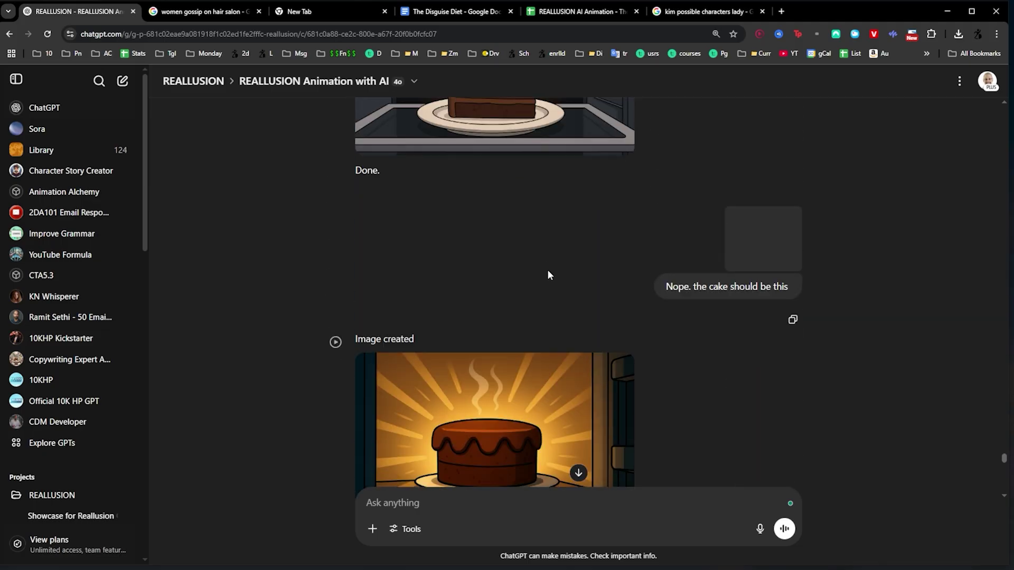
{"action": "scroll", "coordinate": [548, 270], "scroll_direction": "down", "scroll_amount": 2}
Review the panel 7 images of Wilma closing the fridge and the prompts correcting her expression and hand.
{"action": "scroll", "coordinate": [533, 312], "scroll_direction": "down", "scroll_amount": 6}
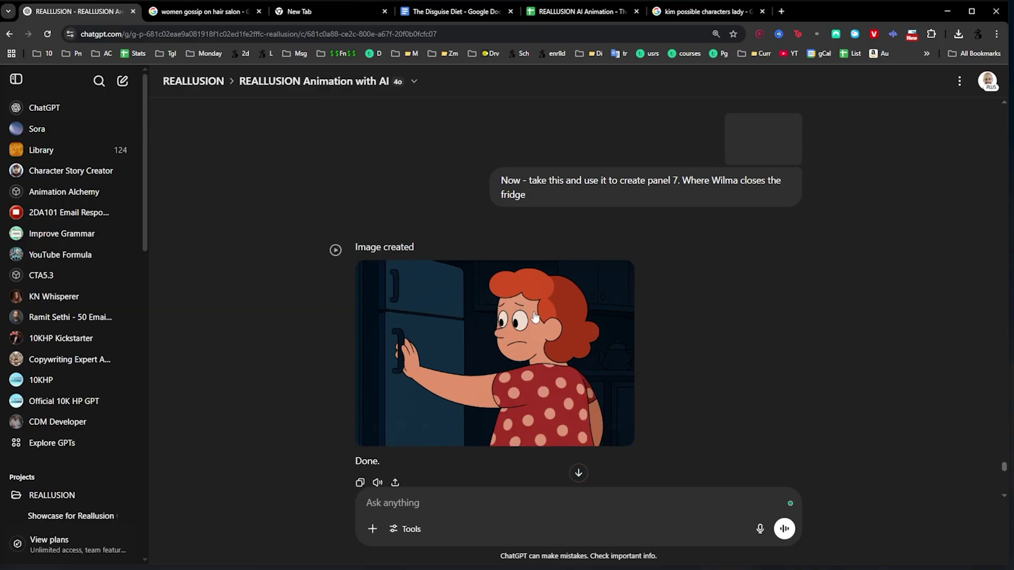
{"action": "scroll", "coordinate": [534, 316], "scroll_direction": "down", "scroll_amount": 2}
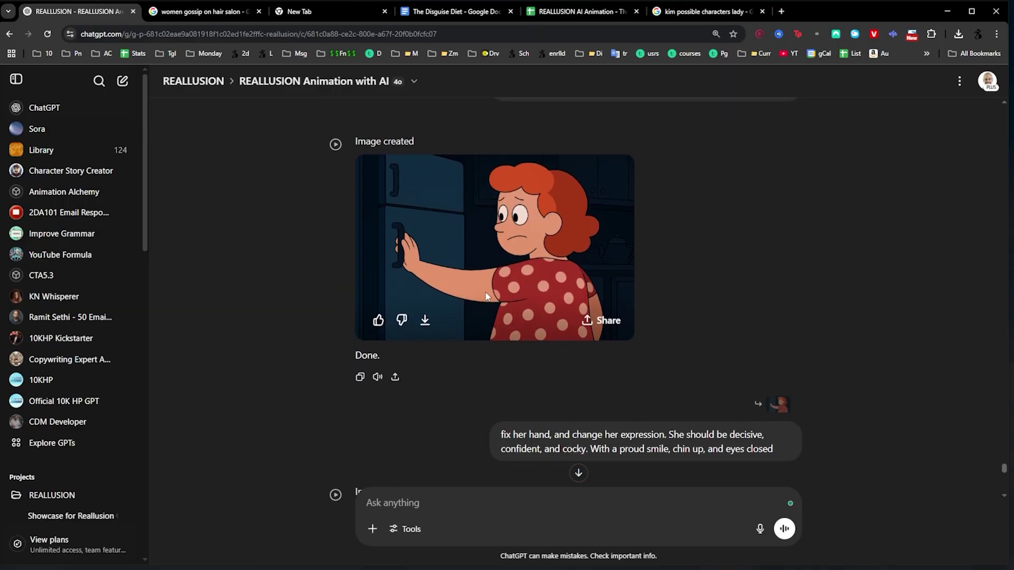
{"action": "scroll", "coordinate": [539, 287], "scroll_direction": "down", "scroll_amount": 7}
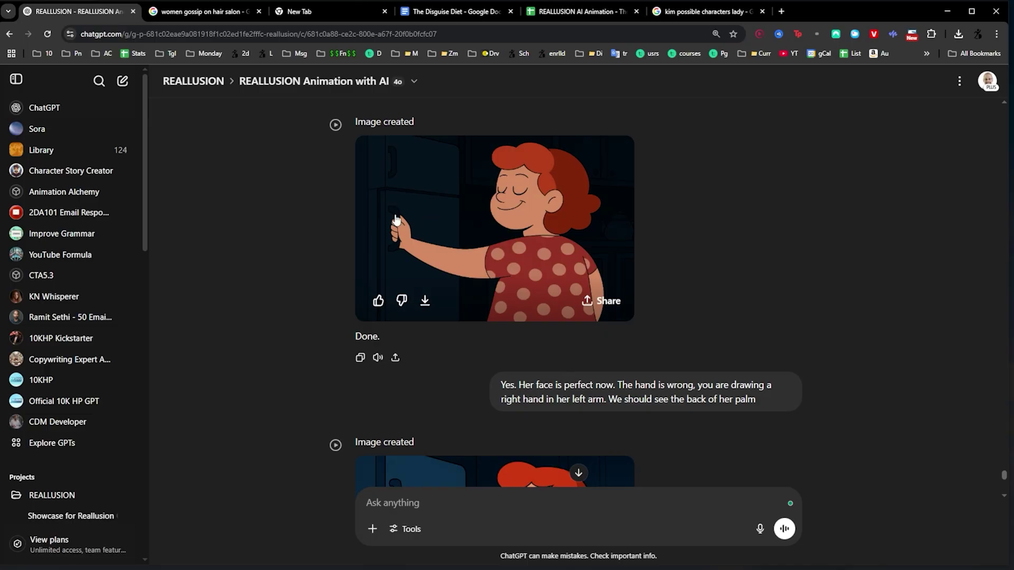
{"action": "scroll", "coordinate": [398, 229], "scroll_direction": "down", "scroll_amount": 5}
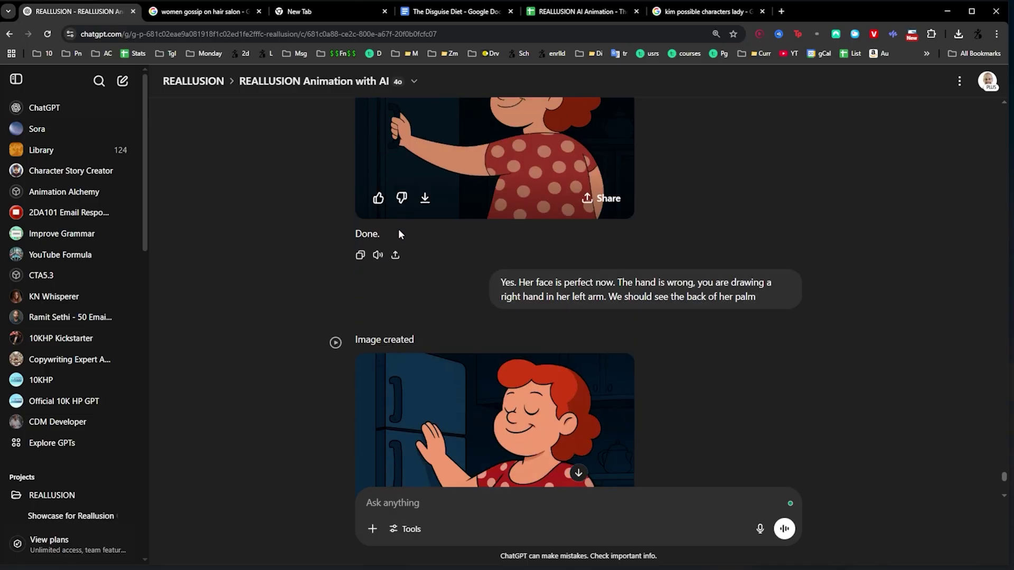
{"action": "scroll", "coordinate": [520, 310], "scroll_direction": "up", "scroll_amount": 1}
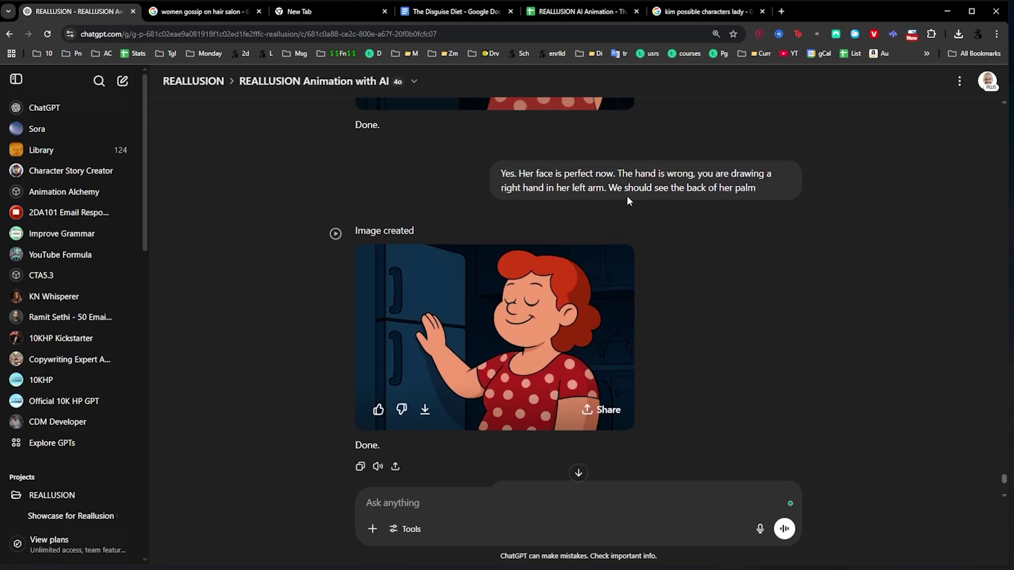
Switch to ElevenLabs, open Text to Speech and highlight "exclaimed scared." in the script text.
{"action": "key", "text": "alt+Tab"}
{"action": "mouse_move", "coordinate": [708, 247]}
{"action": "left_mouse_down"}
{"action": "mouse_move", "coordinate": [704, 393]}
{"action": "mouse_move", "coordinate": [720, 262]}
{"action": "left_mouse_up"}
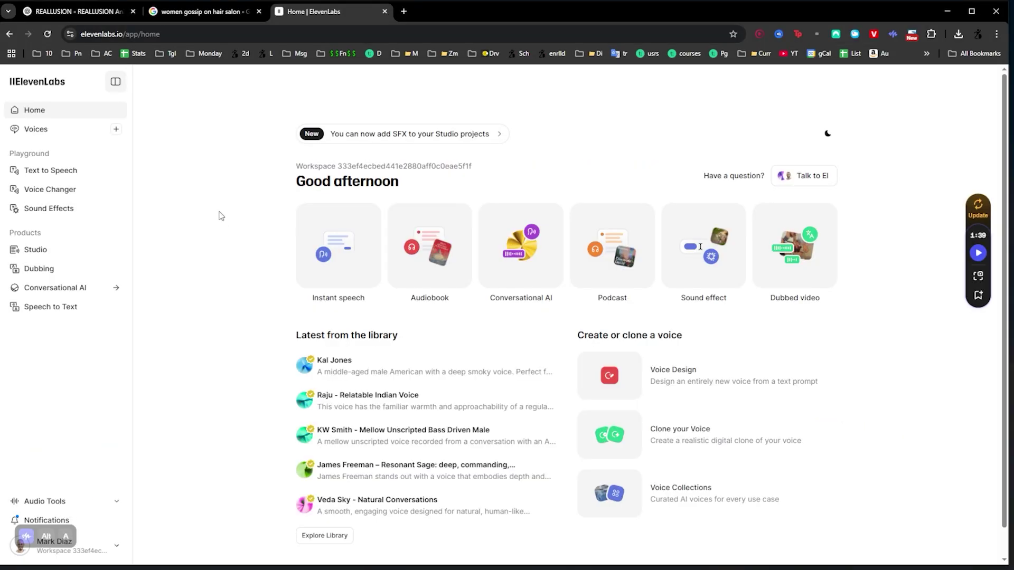
{"action": "left_click", "coordinate": [44, 177]}
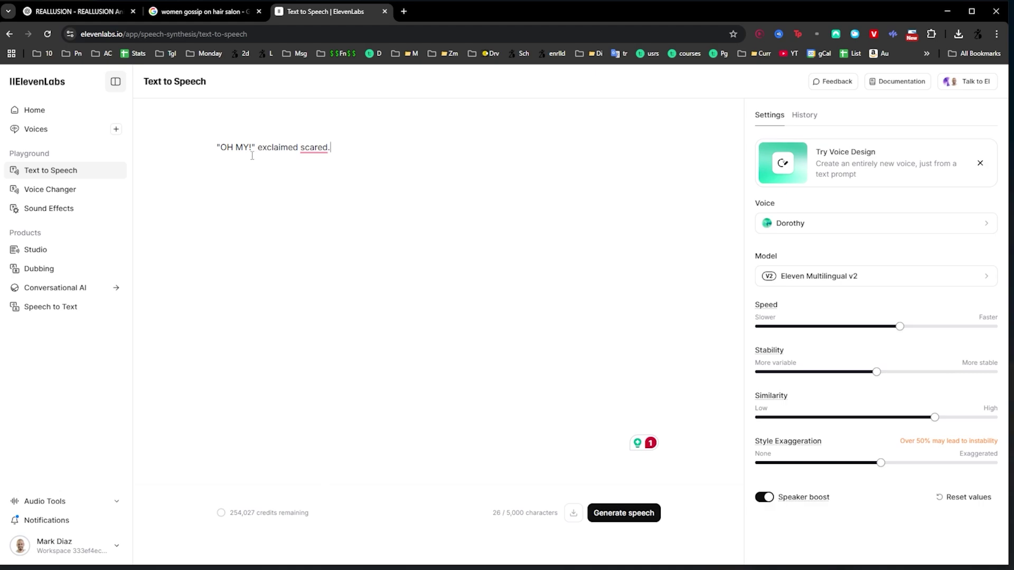
{"action": "left_click_drag", "start_coordinate": [259, 148], "coordinate": [345, 150]}
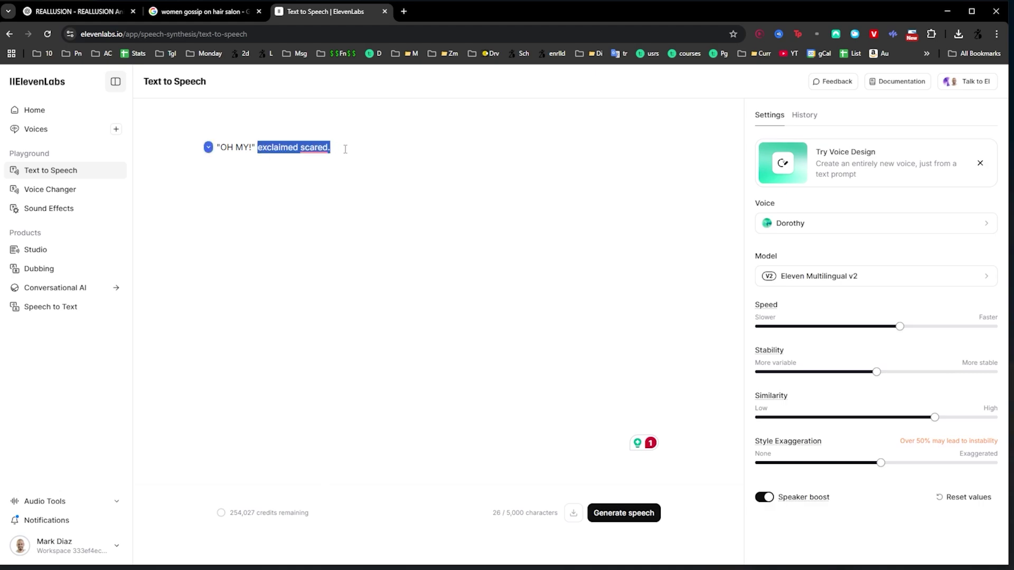
{"action": "left_click", "coordinate": [233, 162]}
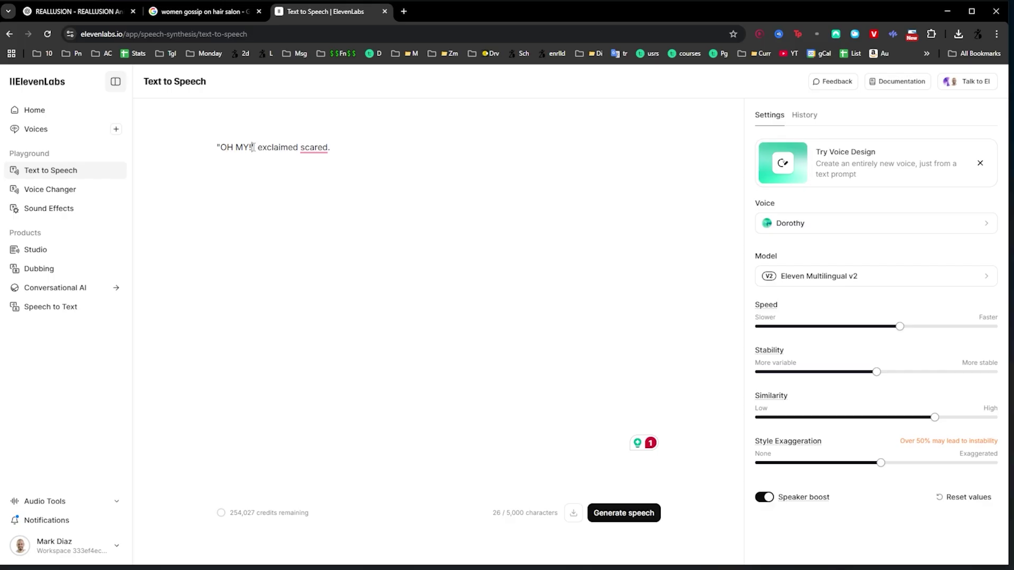
Undo the script edits back to "OH MY!" and generate the speech with the Dorothy voice.
{"action": "key", "text": "ctrl+z"}
{"action": "key", "text": "ctrl+z"}
{"action": "key", "text": "ctrl+z"}
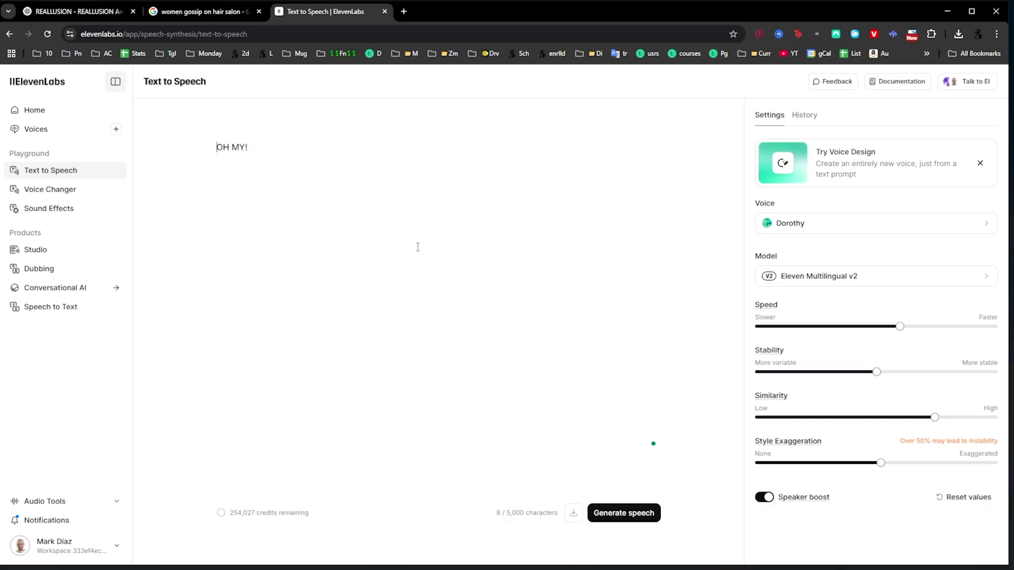
{"action": "left_click", "coordinate": [618, 514]}
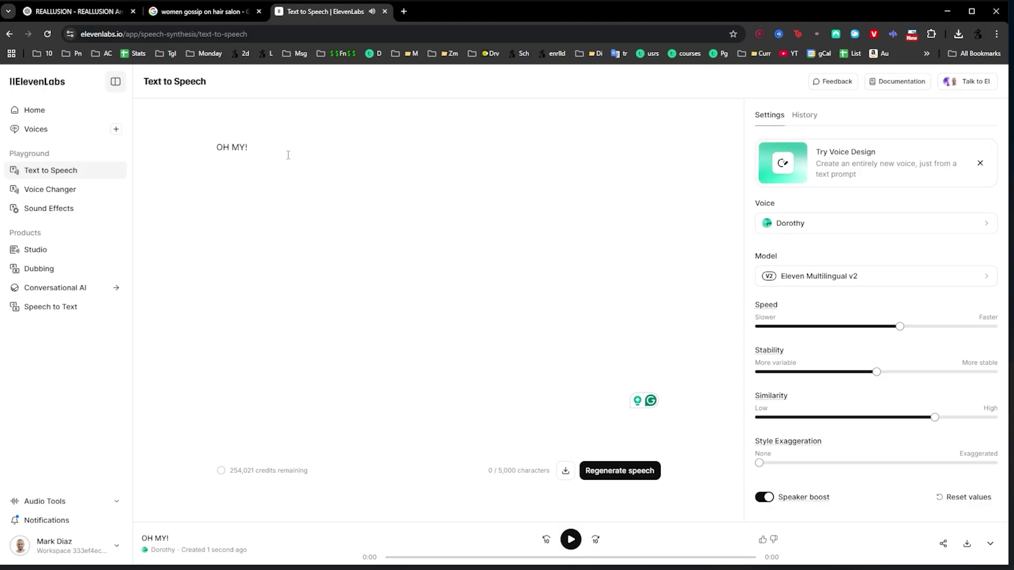
Put "OH MY!" in quotation marks and add the delivery cue exclaimed with surprise! after it.
{"action": "type", "text": "\""}
{"action": "key", "text": "Home"}
{"action": "type", "text": "\""}
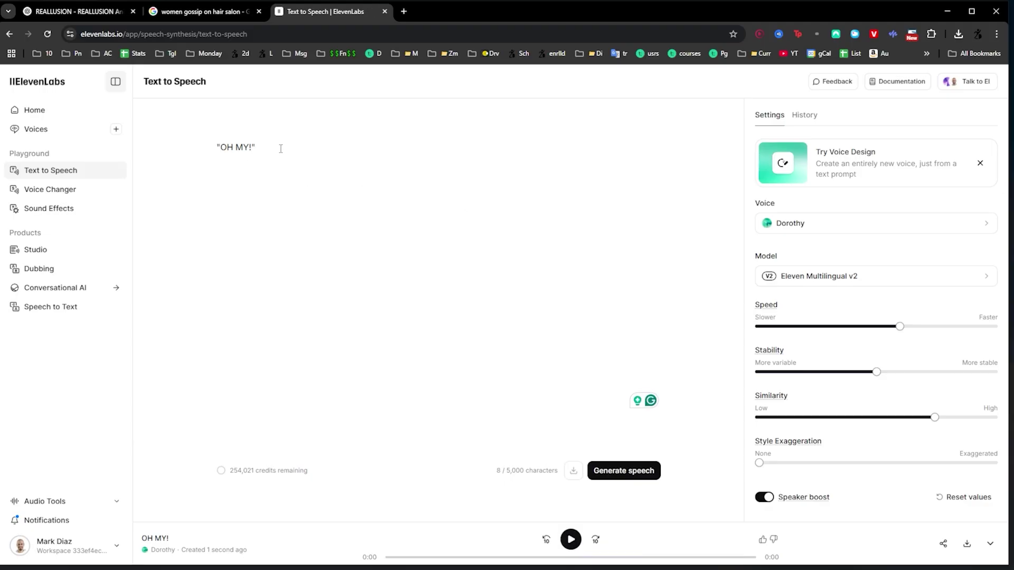
{"action": "type", "text": " exclaimed with"}
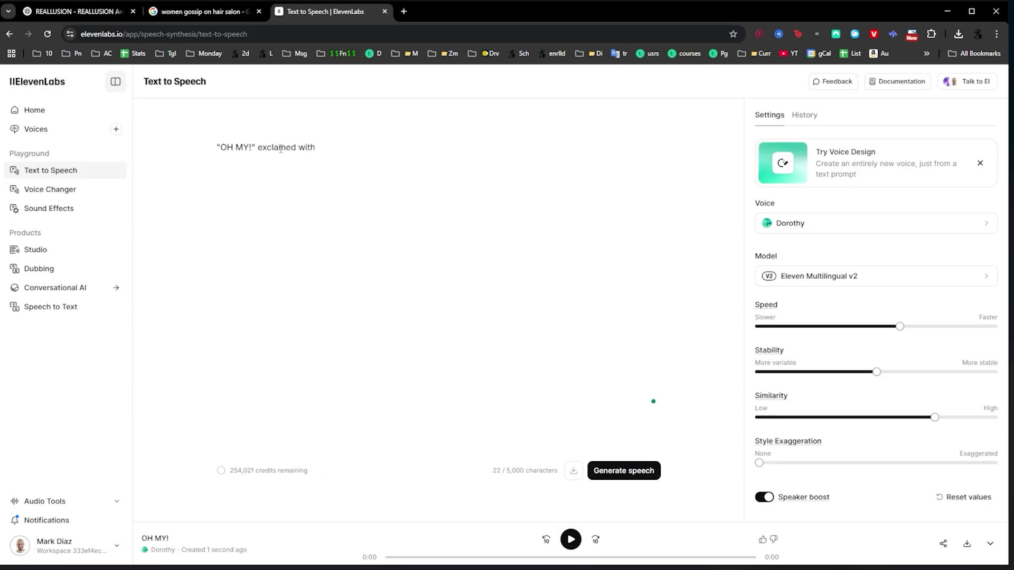
{"action": "type", "text": " surprise!"}
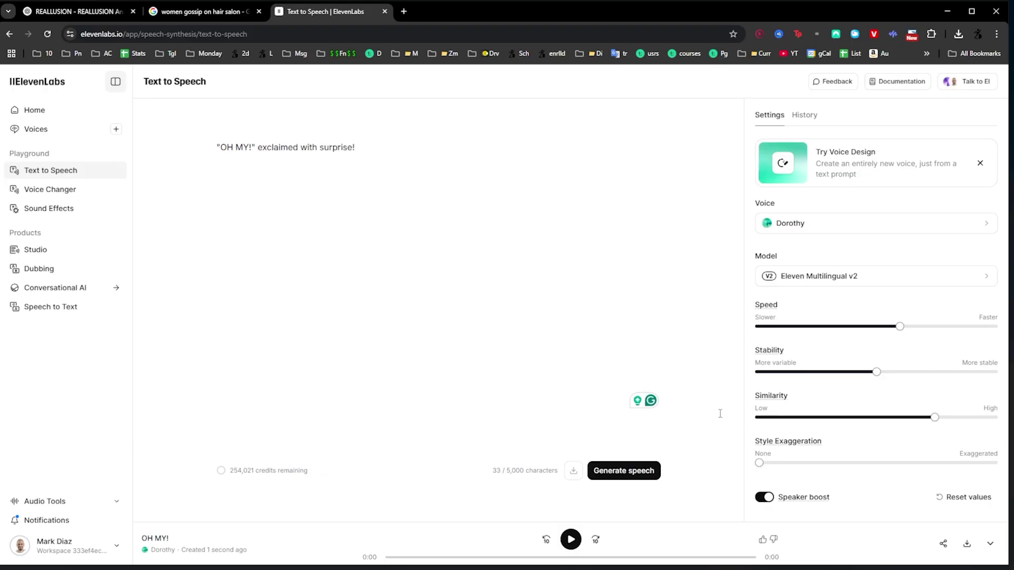
Set Style Exaggeration to 64%, generate the surprised line and regenerate it twice for alternative takes.
{"action": "left_click_drag", "start_coordinate": [760, 464], "coordinate": [910, 473]}
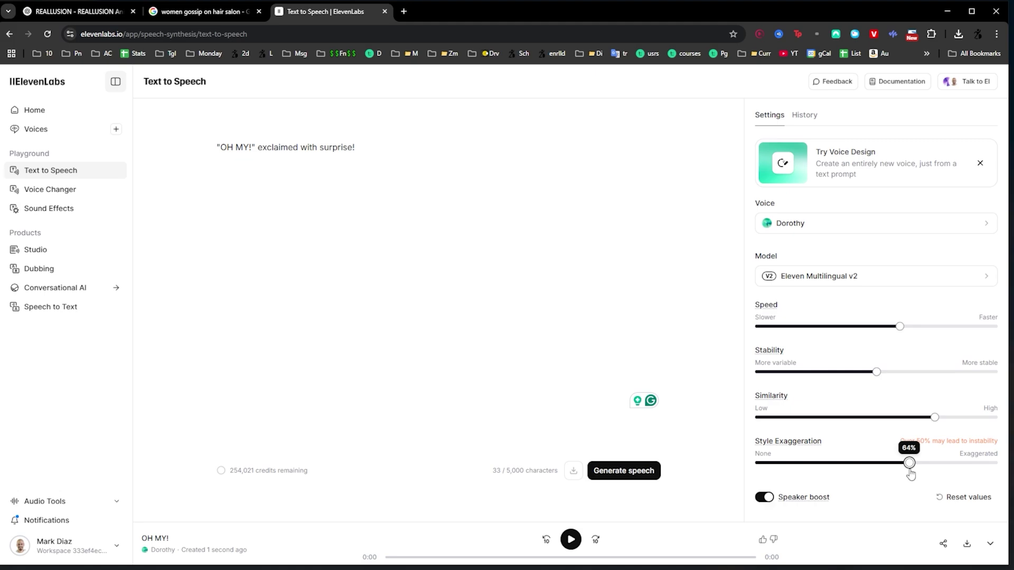
{"action": "left_click", "coordinate": [617, 472]}
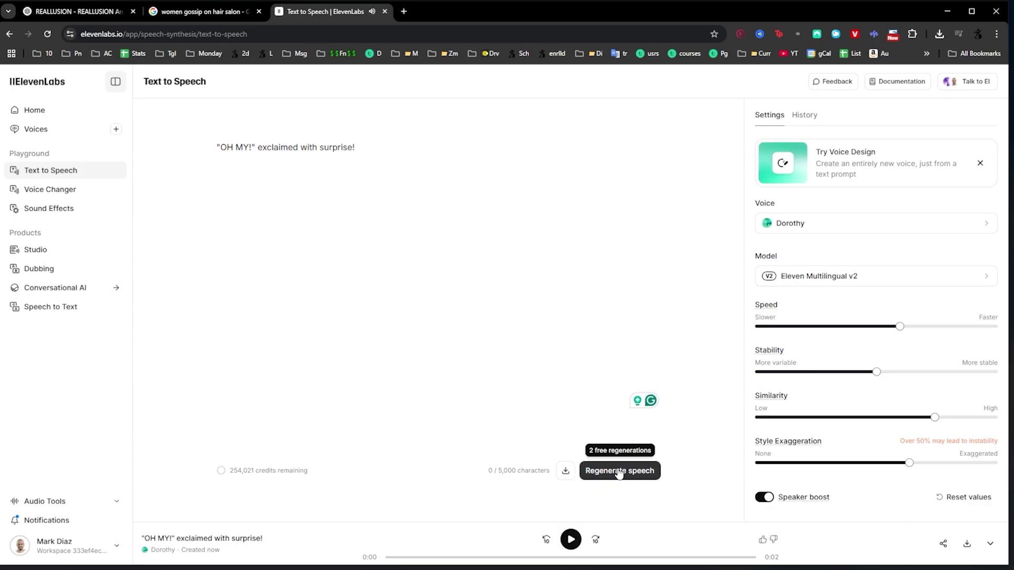
{"action": "left_click", "coordinate": [619, 472]}
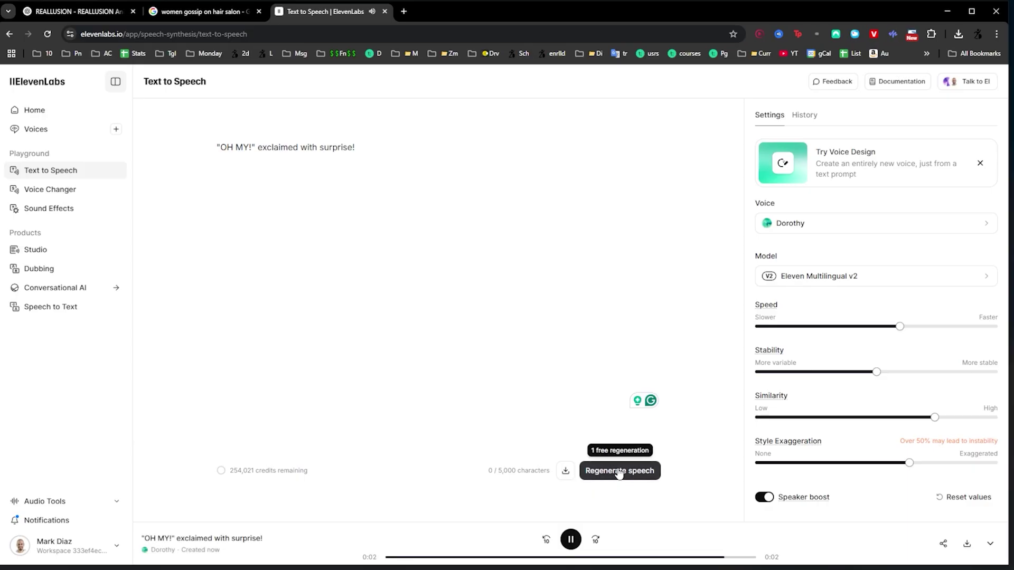
{"action": "left_click", "coordinate": [615, 471]}
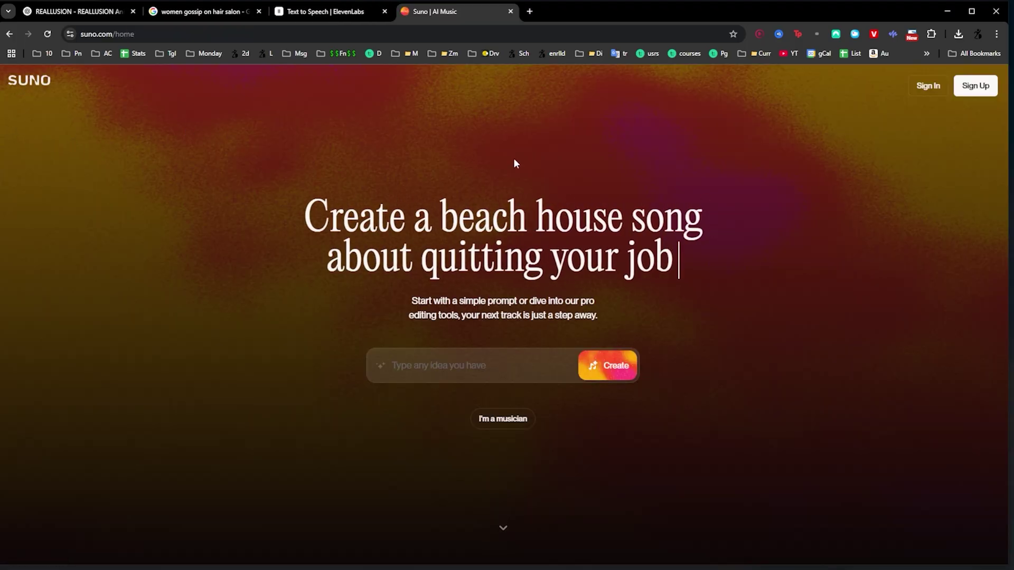
Switch to Suno and sign in to open the song creation workspace.
{"action": "left_click", "coordinate": [927, 91]}
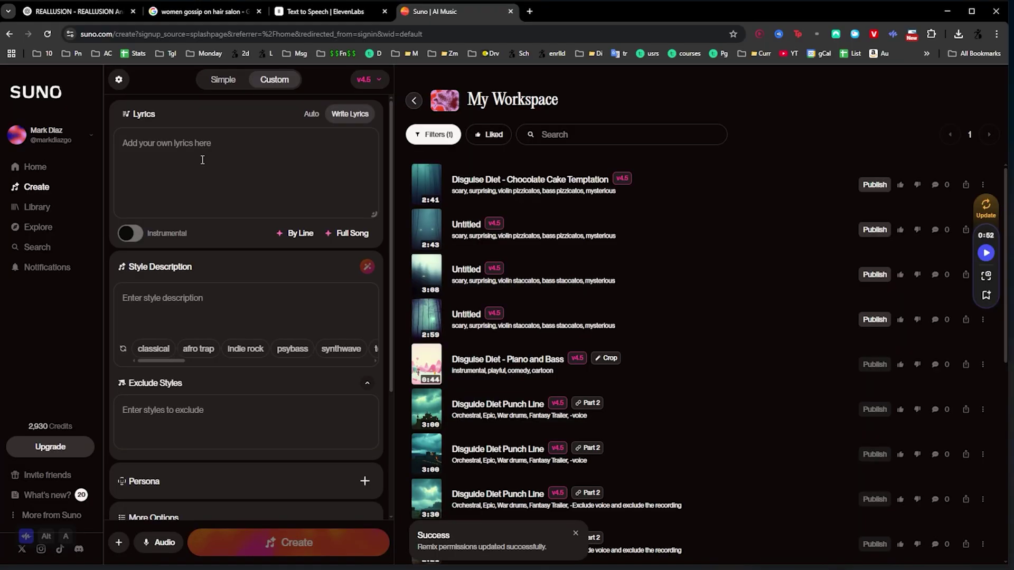
Enable Instrumental for the new song and play part of the uploaded 15.1s Recording, pausing it partway.
{"action": "left_click", "coordinate": [139, 236]}
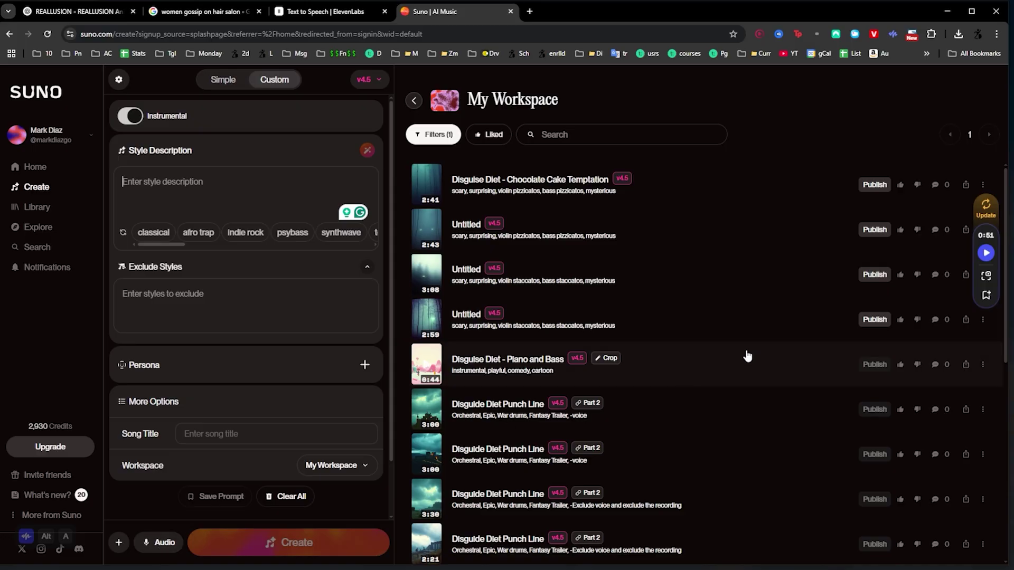
{"action": "scroll", "coordinate": [708, 322], "scroll_direction": "down", "scroll_amount": 8}
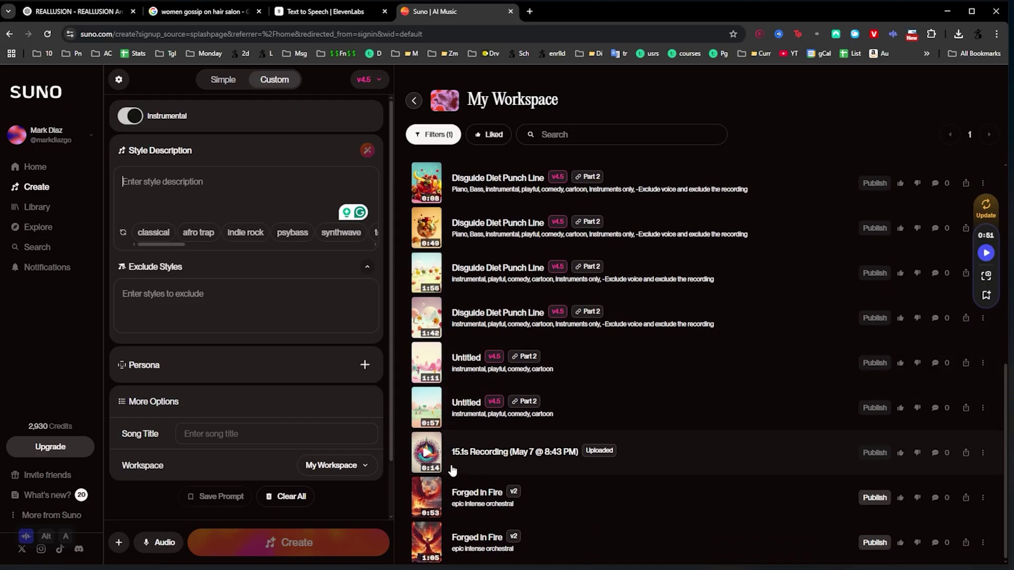
{"action": "left_click", "coordinate": [427, 454]}
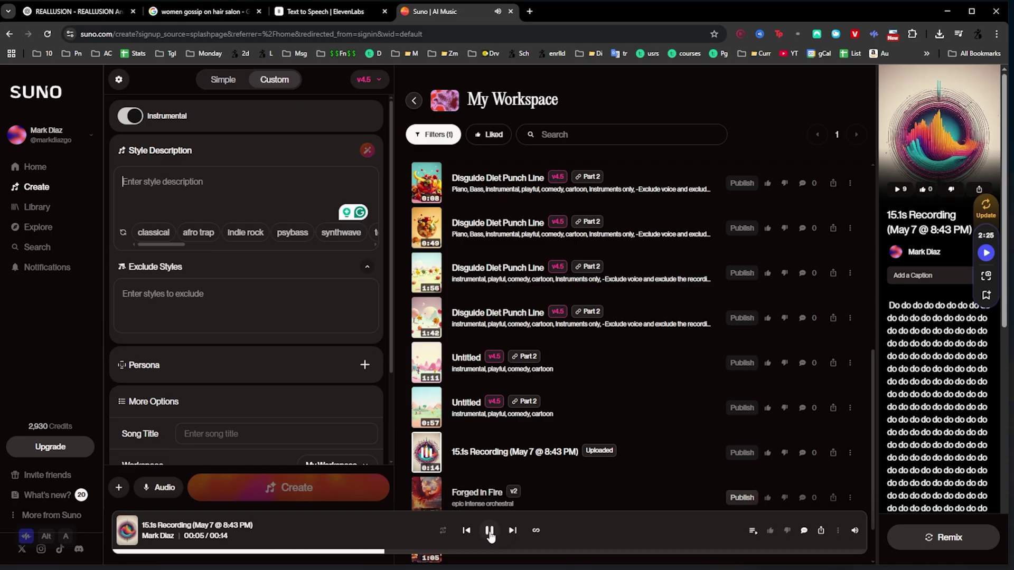
{"action": "left_click", "coordinate": [490, 532]}
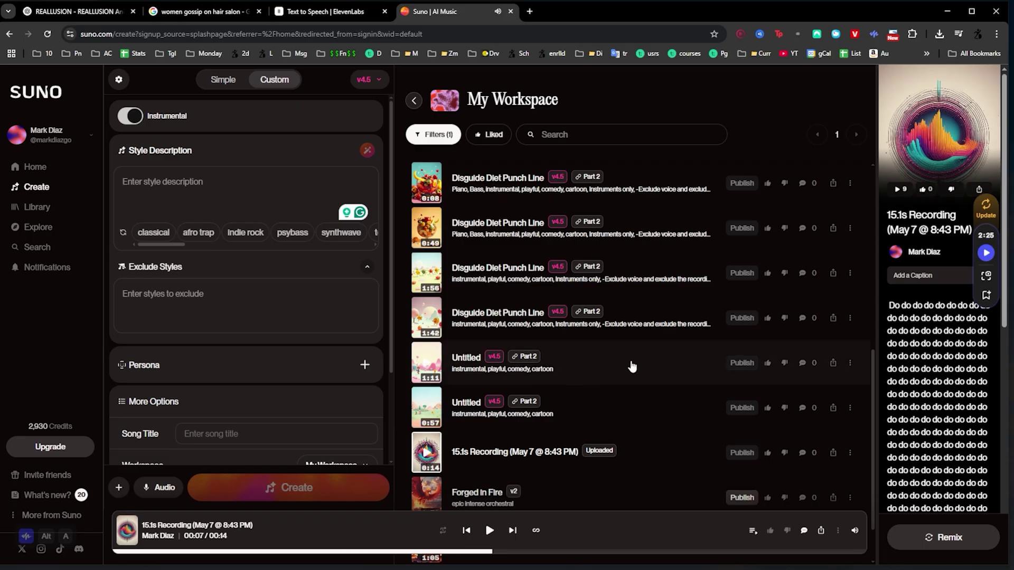
Listen to Disguise Diet - Piano and Bass and the orchestral Disguide Diet Punch Line track, then pause playback.
{"action": "scroll", "coordinate": [628, 365], "scroll_direction": "up", "scroll_amount": 7}
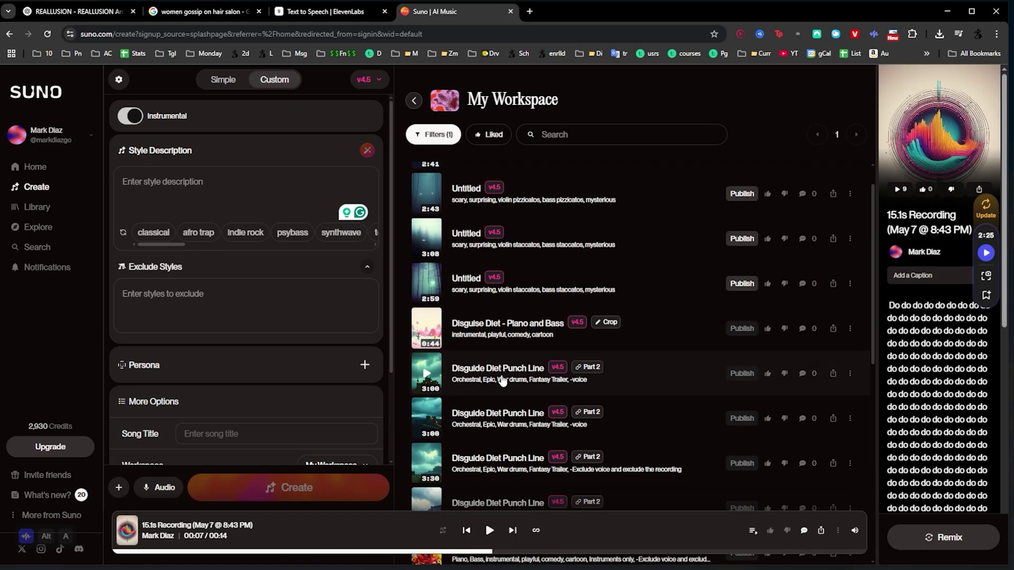
{"action": "left_click", "coordinate": [430, 331]}
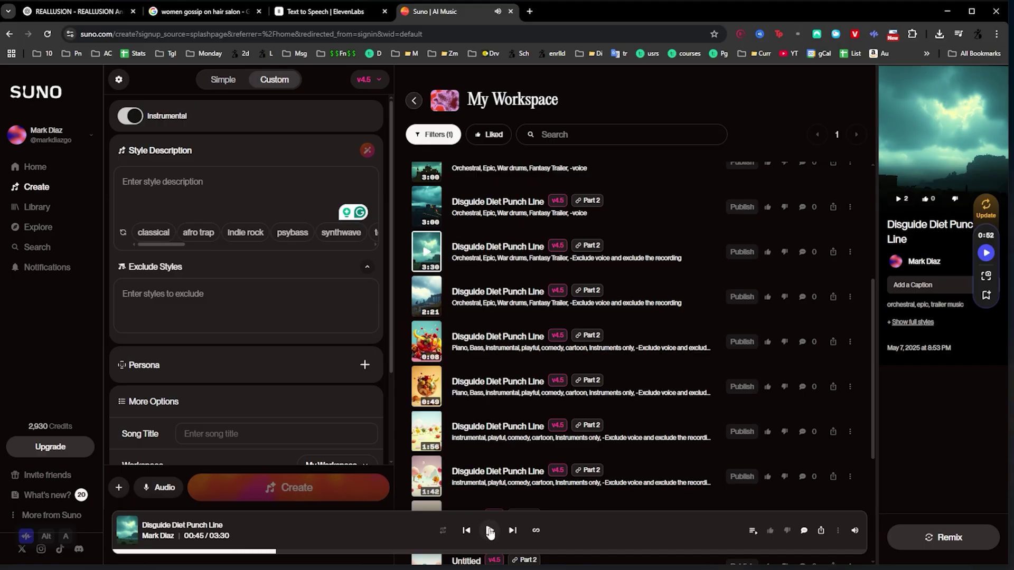
{"action": "left_click", "coordinate": [489, 530]}
Show the details of Disguise Diet - Chocolate Cake Temptation, play the track and pause it.
{"action": "scroll", "coordinate": [644, 353], "scroll_direction": "up", "scroll_amount": 5}
{"action": "left_click", "coordinate": [484, 194]}
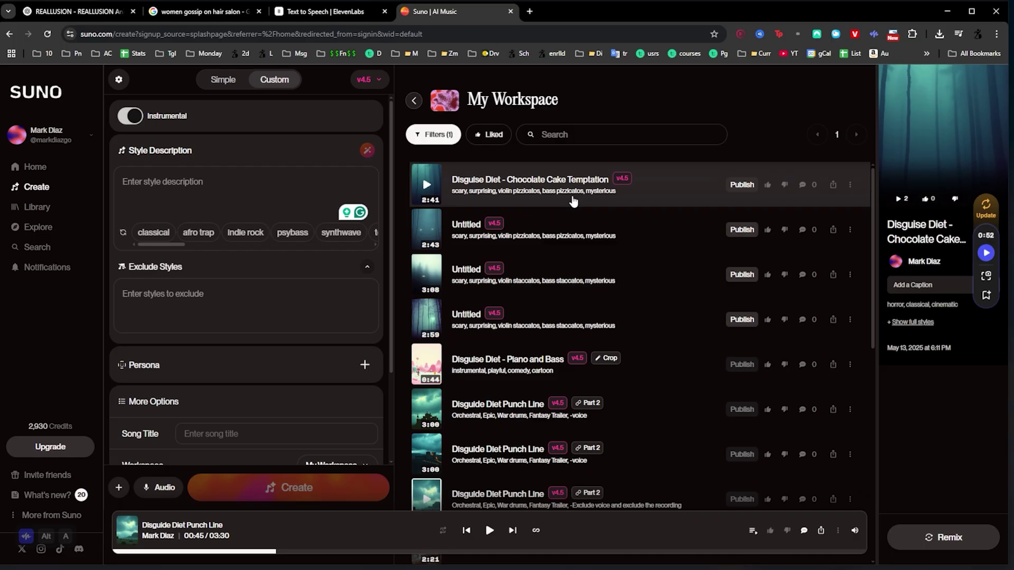
{"action": "left_click", "coordinate": [426, 186]}
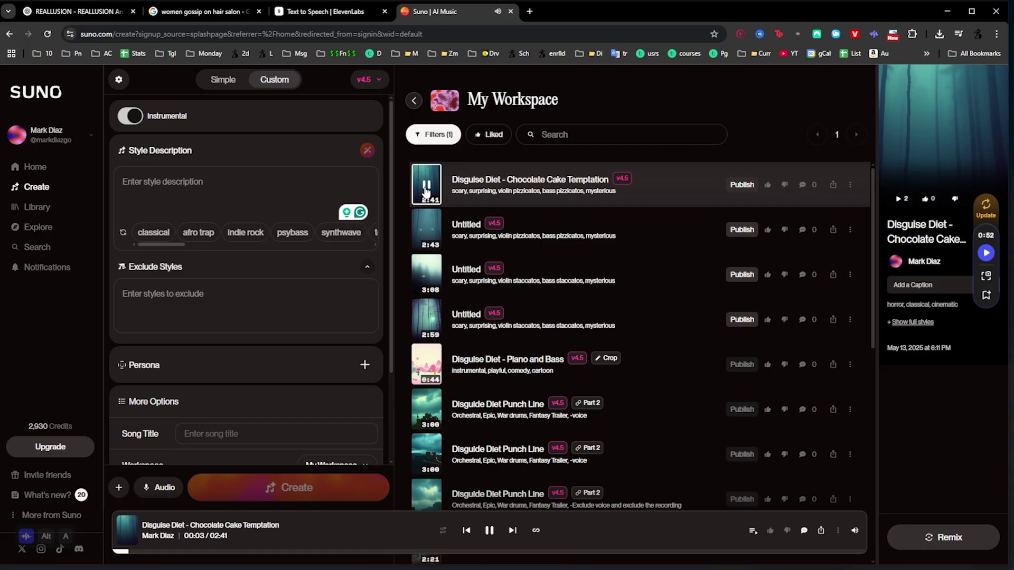
{"action": "left_click", "coordinate": [426, 187]}
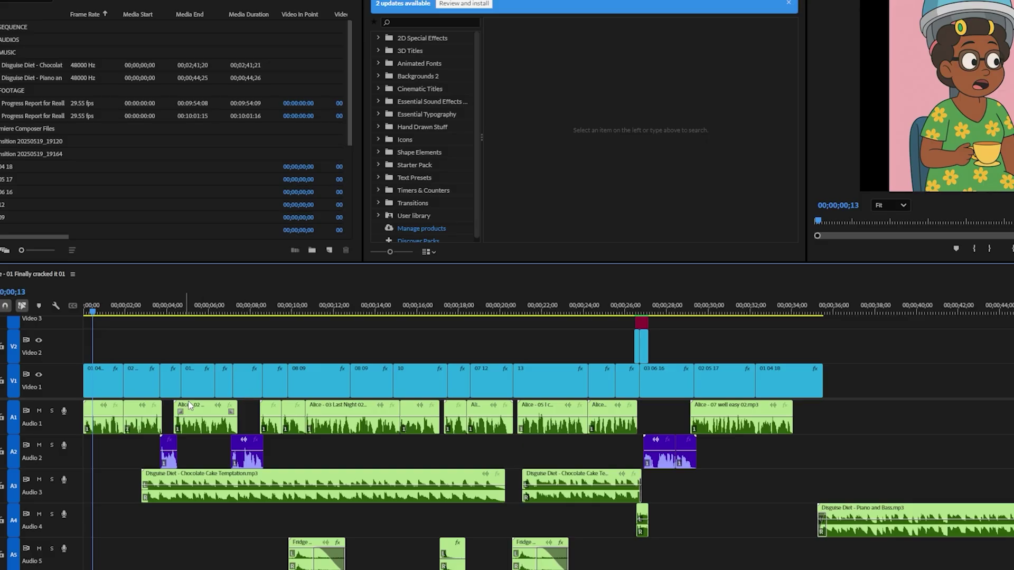
Switch to Premiere Pro and review the short's timeline with the Chocolate Cake Temptation music placed under the dialogue.
{"action": "left_click", "coordinate": [137, 515]}
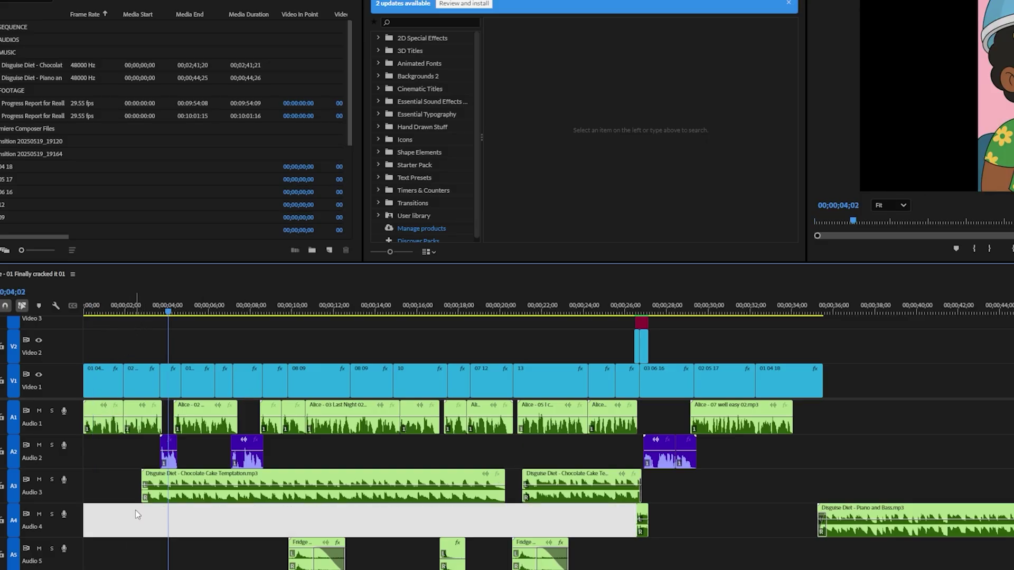
{"action": "left_click", "coordinate": [109, 563]}
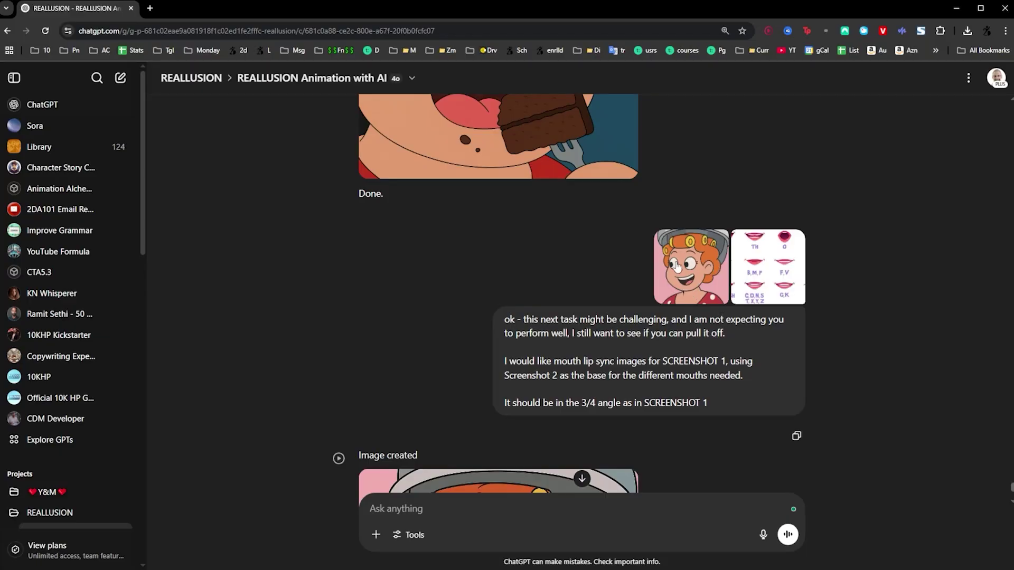
Switch to ChatGPT, view the attached phoneme mouth chart full size and examine the mouth set generated from it.
{"action": "left_click", "coordinate": [755, 263]}
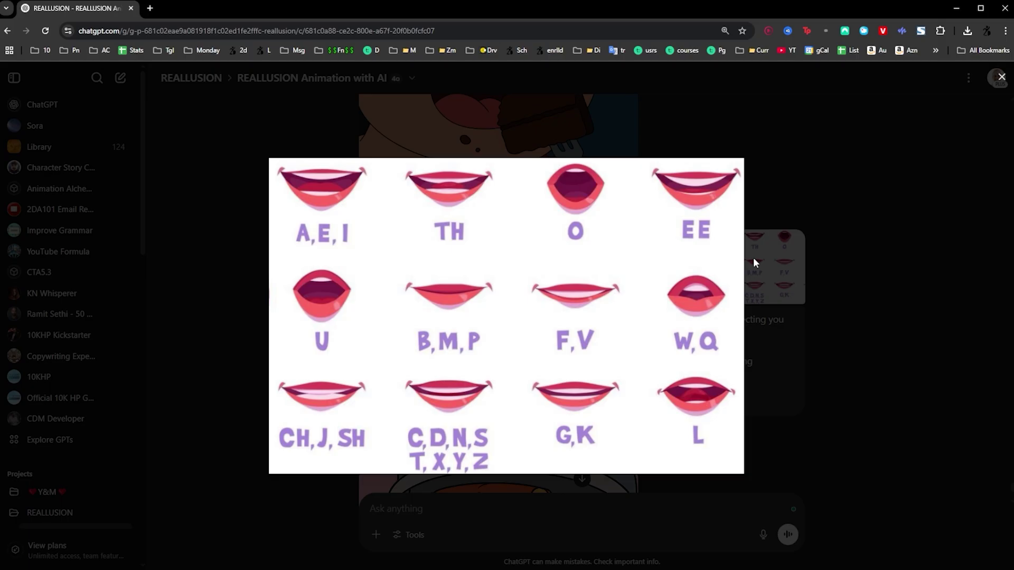
{"action": "left_click", "coordinate": [795, 251]}
{"action": "scroll", "coordinate": [714, 373], "scroll_direction": "down", "scroll_amount": 10}
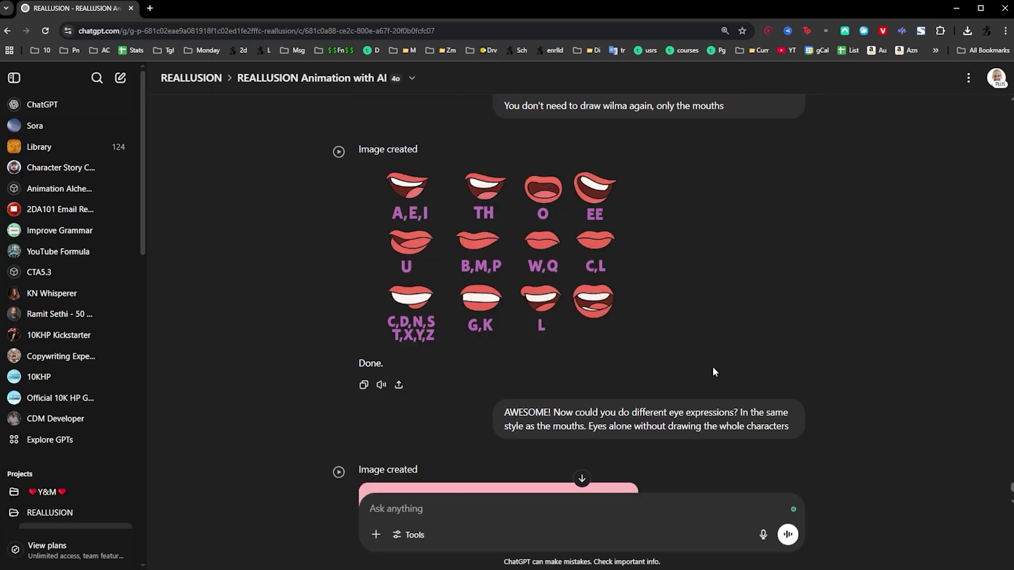
{"action": "scroll", "coordinate": [634, 232], "scroll_direction": "down", "scroll_amount": 1}
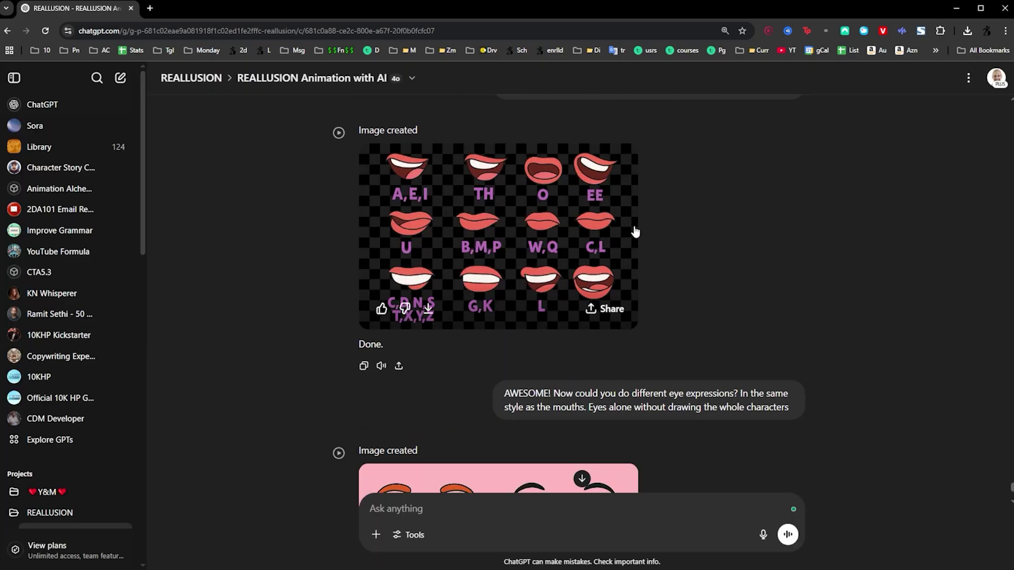
Examine the generated three-quarter-view eye expressions and the transparent lip sync mouths in the conversation.
{"action": "scroll", "coordinate": [635, 231], "scroll_direction": "down", "scroll_amount": 15}
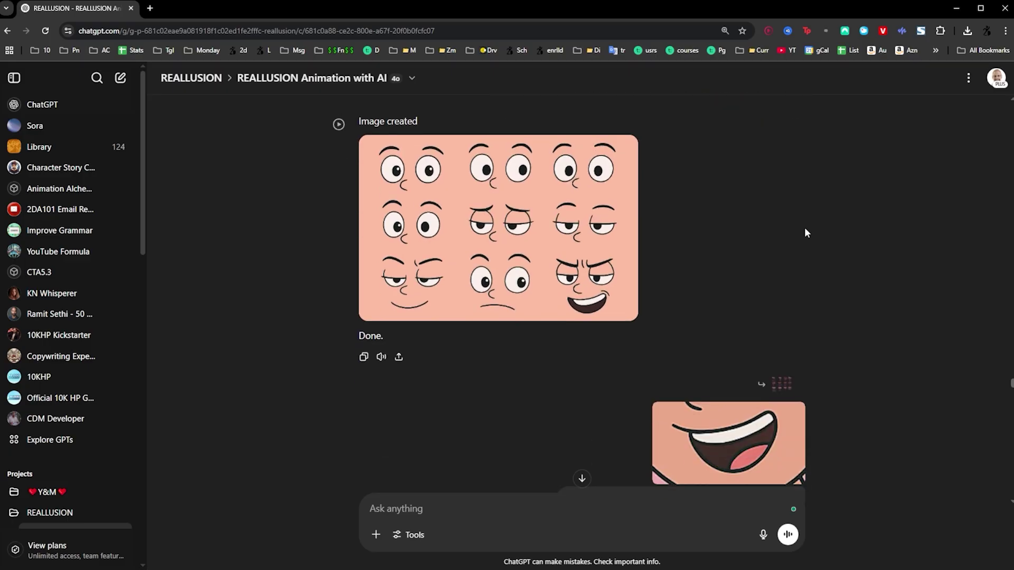
{"action": "scroll", "coordinate": [792, 237], "scroll_direction": "up", "scroll_amount": 1}
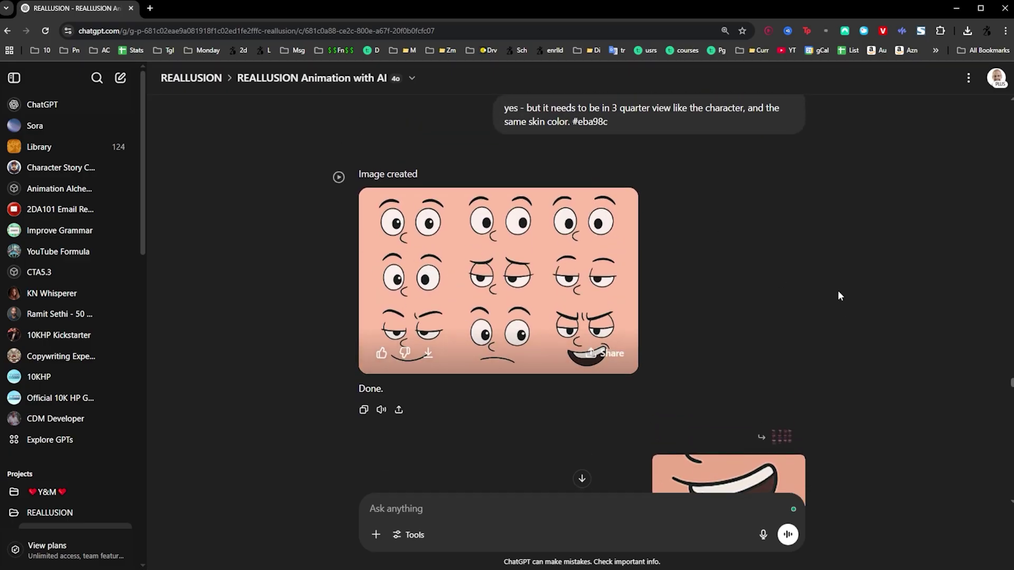
{"action": "scroll", "coordinate": [749, 317], "scroll_direction": "up", "scroll_amount": 10}
{"action": "scroll", "coordinate": [633, 307], "scroll_direction": "down", "scroll_amount": 2}
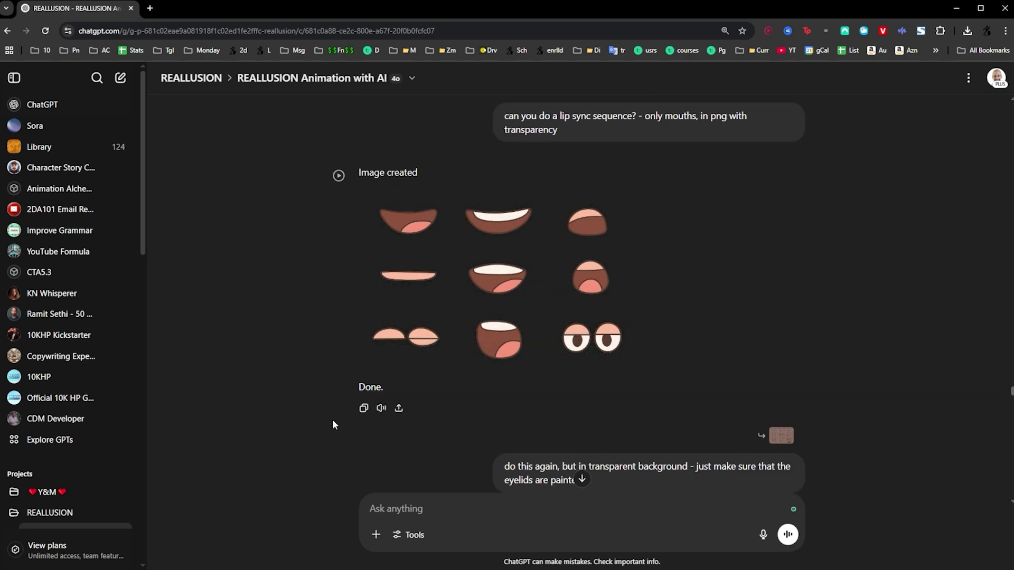
Highlight the prompt asking ChatGPT to analyze the mouth screenshot and read through its style analysis.
{"action": "scroll", "coordinate": [691, 317], "scroll_direction": "down", "scroll_amount": 10}
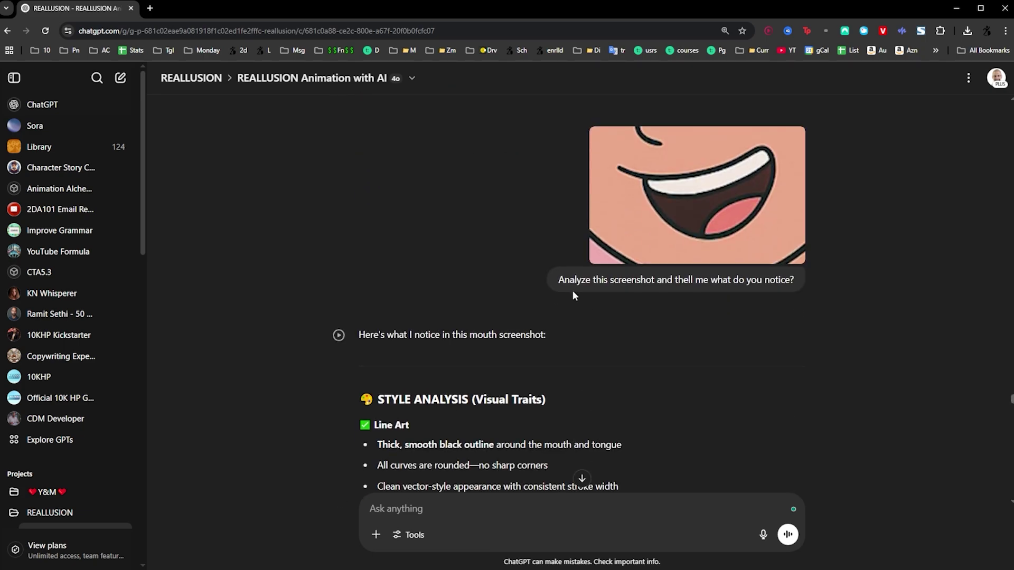
{"action": "left_click_drag", "start_coordinate": [559, 280], "coordinate": [799, 280]}
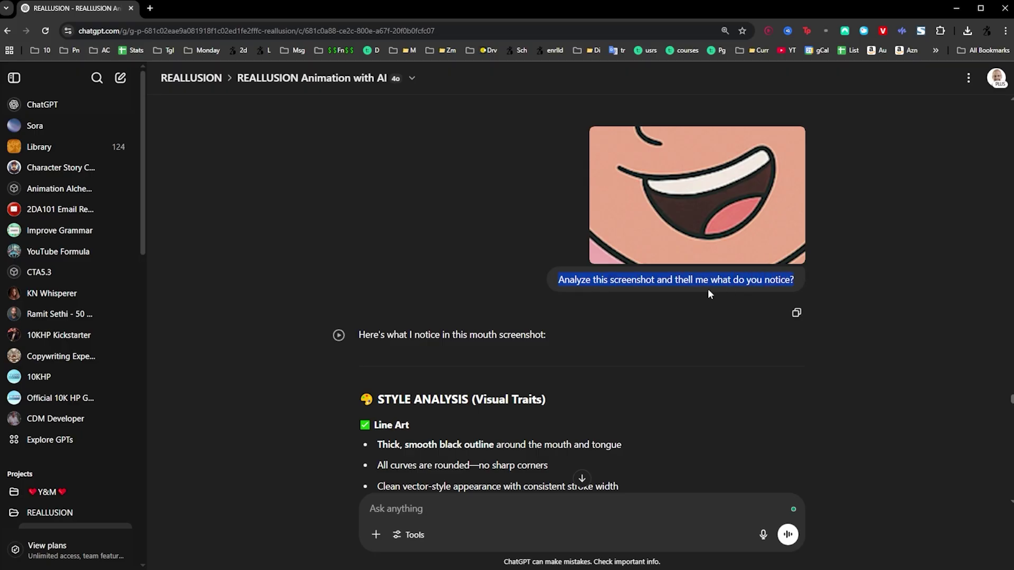
{"action": "left_click", "coordinate": [727, 279]}
{"action": "scroll", "coordinate": [584, 290], "scroll_direction": "down", "scroll_amount": 4}
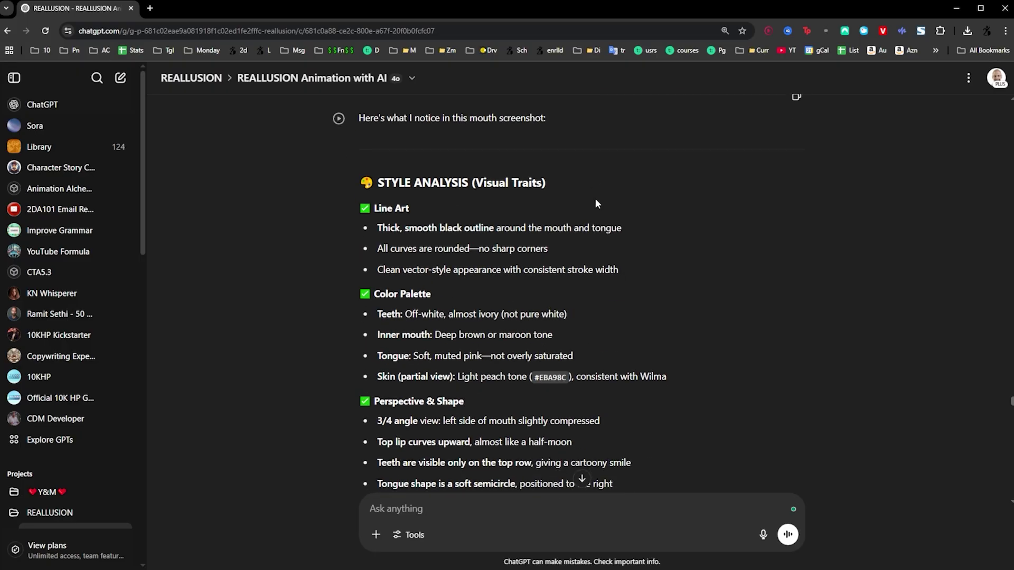
{"action": "scroll", "coordinate": [587, 222], "scroll_direction": "up", "scroll_amount": 1}
{"action": "scroll", "coordinate": [586, 222], "scroll_direction": "up", "scroll_amount": 3}
{"action": "scroll", "coordinate": [528, 264], "scroll_direction": "down", "scroll_amount": 8}
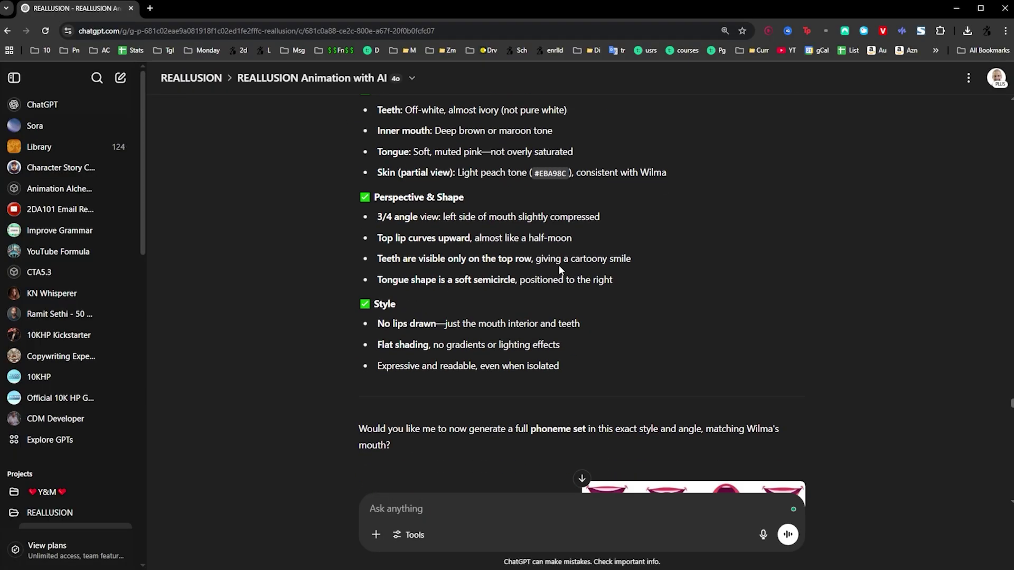
{"action": "scroll", "coordinate": [525, 255], "scroll_direction": "up", "scroll_amount": 4}
{"action": "scroll", "coordinate": [391, 237], "scroll_direction": "down", "scroll_amount": 8}
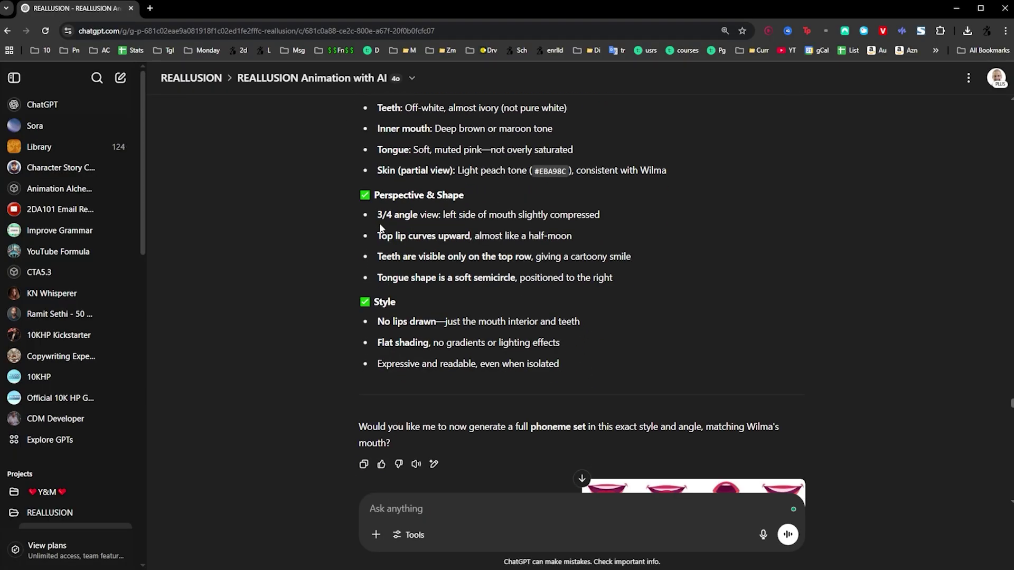
Examine the prompt requesting transparent PNG lip sync mouths and the mouth set generated from those style parameters.
{"action": "scroll", "coordinate": [391, 238], "scroll_direction": "down", "scroll_amount": 1}
{"action": "scroll", "coordinate": [523, 237], "scroll_direction": "down", "scroll_amount": 3}
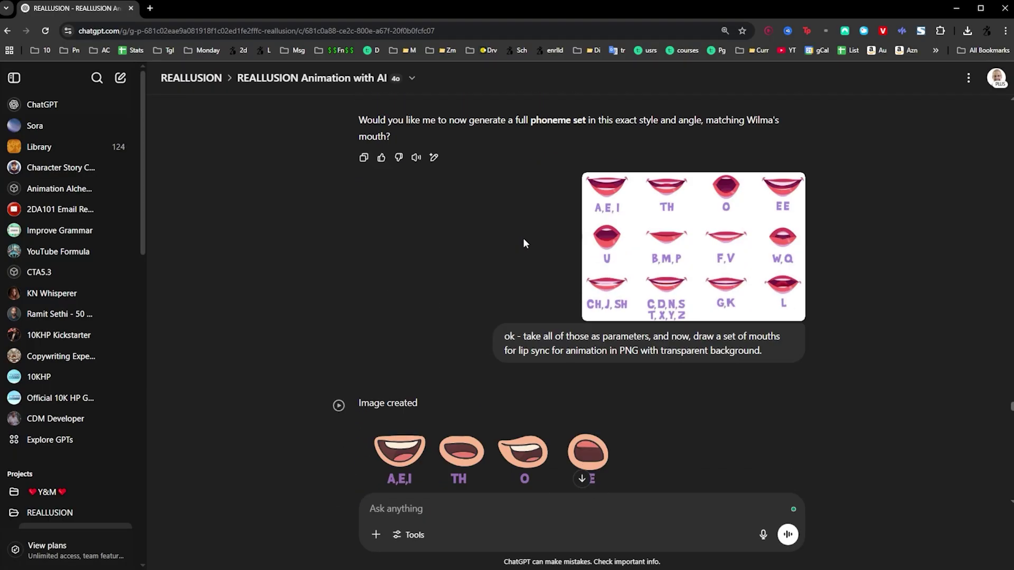
{"action": "scroll", "coordinate": [659, 211], "scroll_direction": "down", "scroll_amount": 4}
{"action": "left_click", "coordinate": [510, 244]}
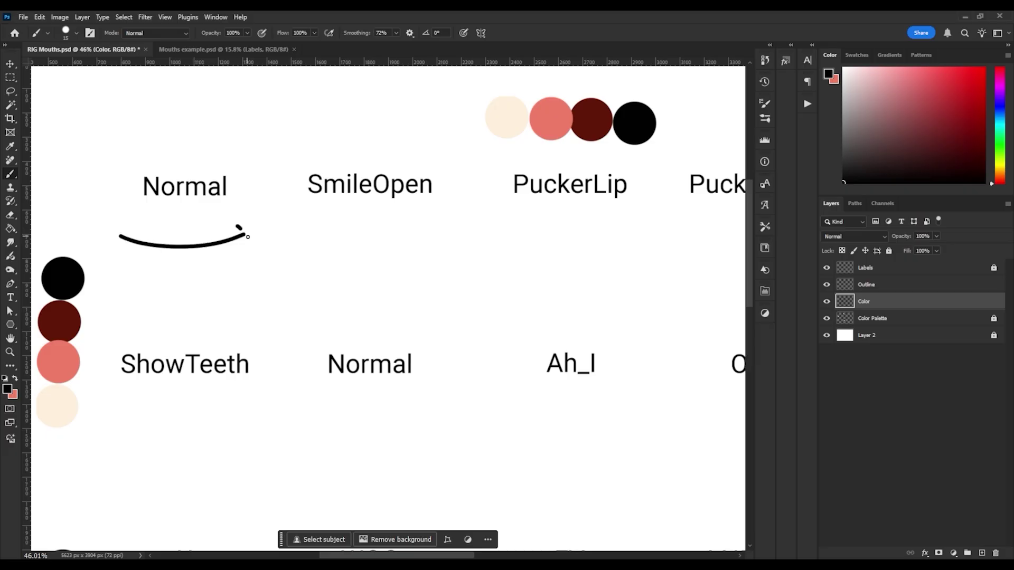
Switch to Photoshop and brush black outlines for the SmileOpen mouth and both PuckerLip mouths in RIG Mouths.psd.
{"action": "left_click_drag", "start_coordinate": [182, 232], "coordinate": [308, 229]}
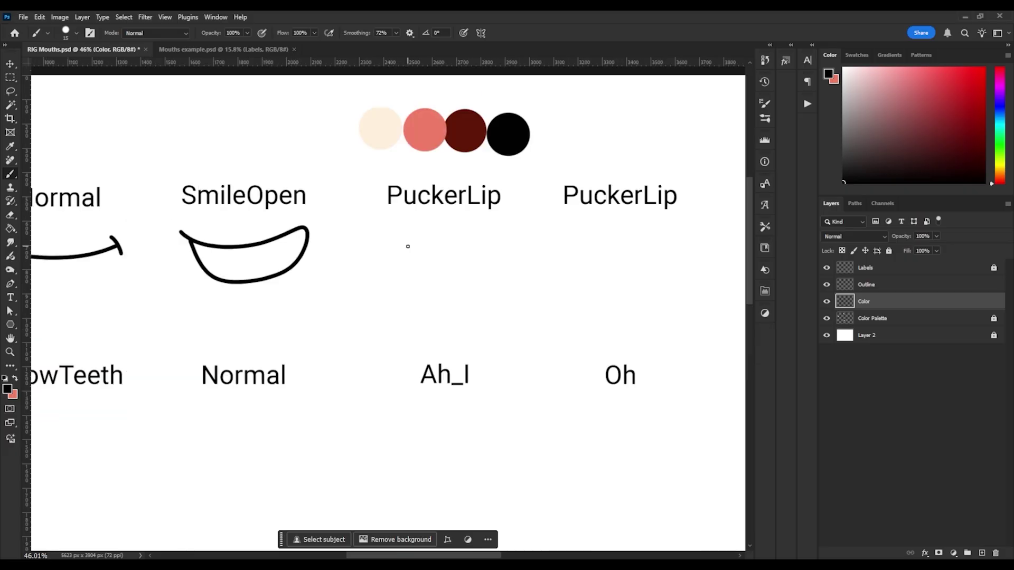
{"action": "left_click_drag", "start_coordinate": [402, 244], "coordinate": [449, 244]}
{"action": "left_click_drag", "start_coordinate": [227, 280], "coordinate": [304, 253]}
{"action": "left_click_drag", "start_coordinate": [525, 242], "coordinate": [588, 248]}
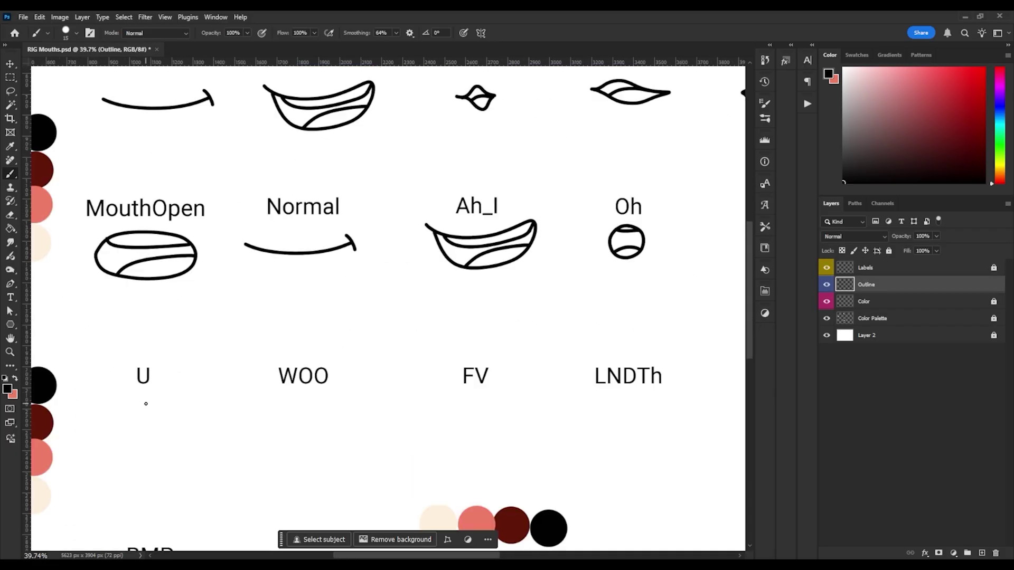
Brush the closed-lid lines over the grey SmileClose and EyeClose guides in RIG Eyes WILMA.psd.
{"action": "left_click_drag", "start_coordinate": [382, 179], "coordinate": [470, 178]}
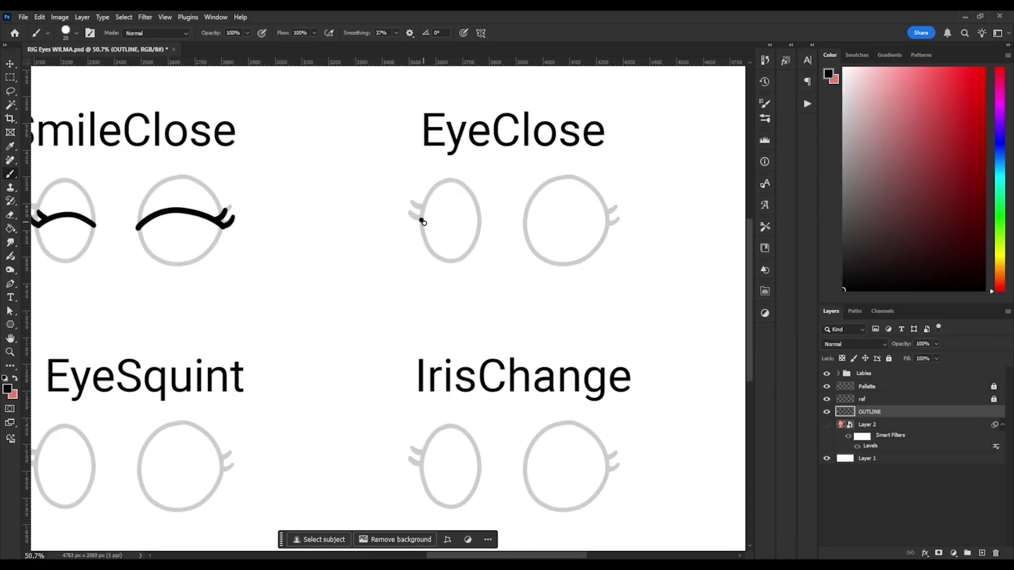
{"action": "left_click_drag", "start_coordinate": [410, 221], "coordinate": [480, 222]}
{"action": "left_click_drag", "start_coordinate": [527, 222], "coordinate": [602, 220]}
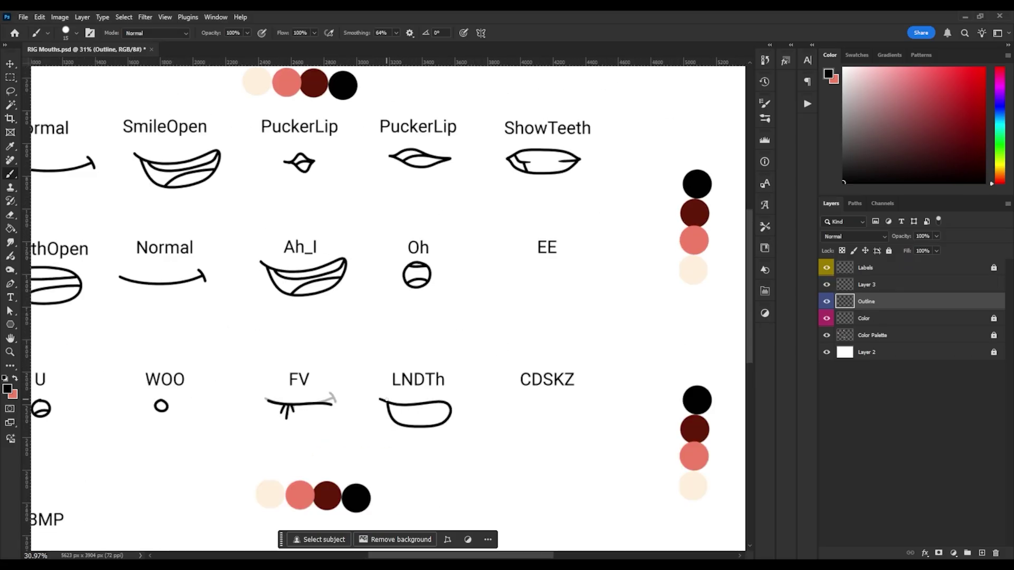
Continue the mouth outlines in RIG Mouths.psd with strokes for the LNDTh and CDSKZ shapes.
{"action": "left_click_drag", "start_coordinate": [408, 425], "coordinate": [448, 413]}
{"action": "left_click_drag", "start_coordinate": [505, 401], "coordinate": [519, 401]}
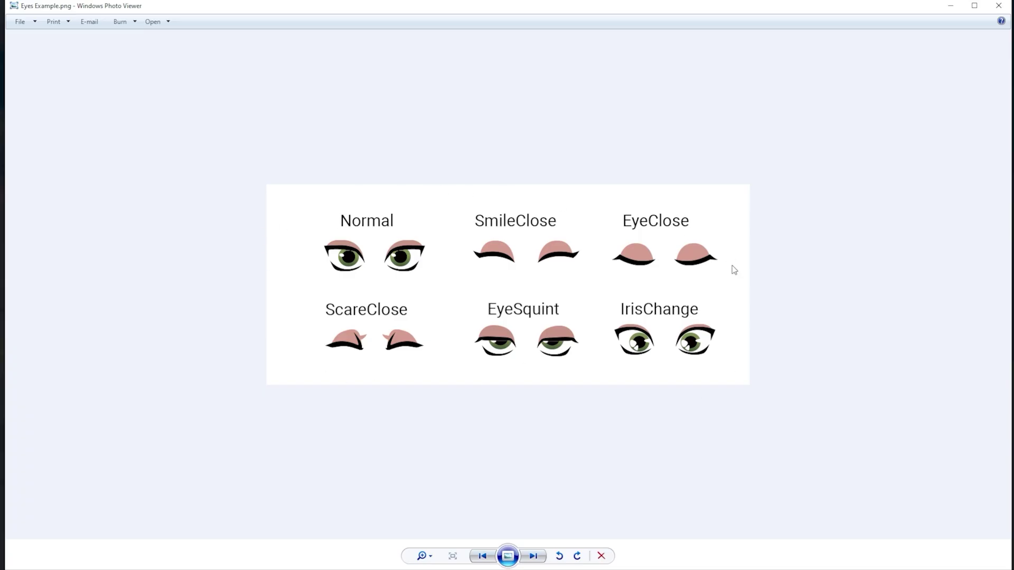
{"action": "mouse_move", "coordinate": [207, 346]}
{"action": "left_mouse_down"}
{"action": "mouse_move", "coordinate": [272, 361]}
{"action": "mouse_move", "coordinate": [402, 361]}
{"action": "mouse_move", "coordinate": [319, 362]}
{"action": "left_mouse_up"}
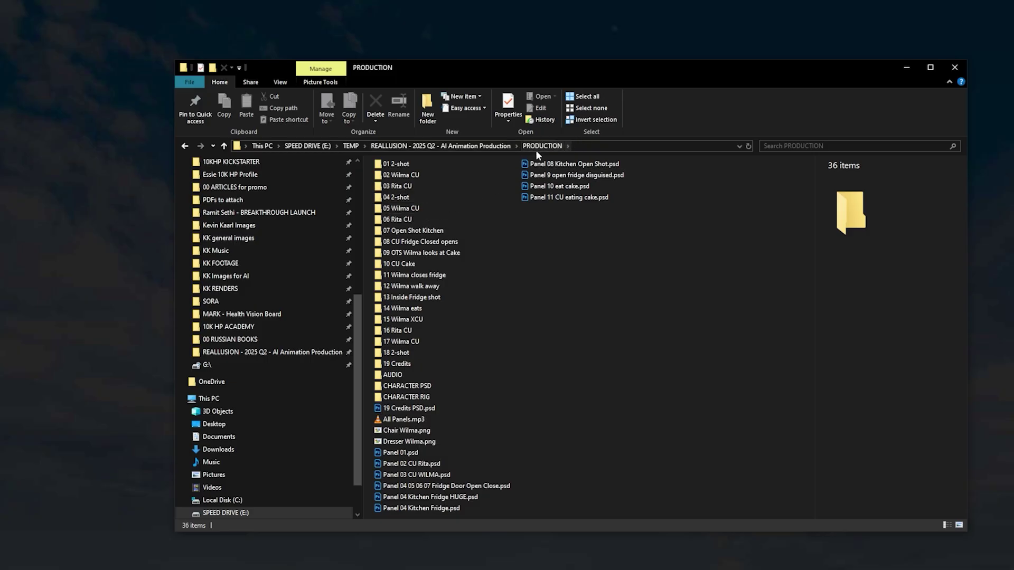
Open the 01 2-shot folder inside PRODUCTION and inspect Background.jpg and Chair Wilma.png.
{"action": "double_click", "coordinate": [401, 165]}
{"action": "left_click", "coordinate": [443, 226]}
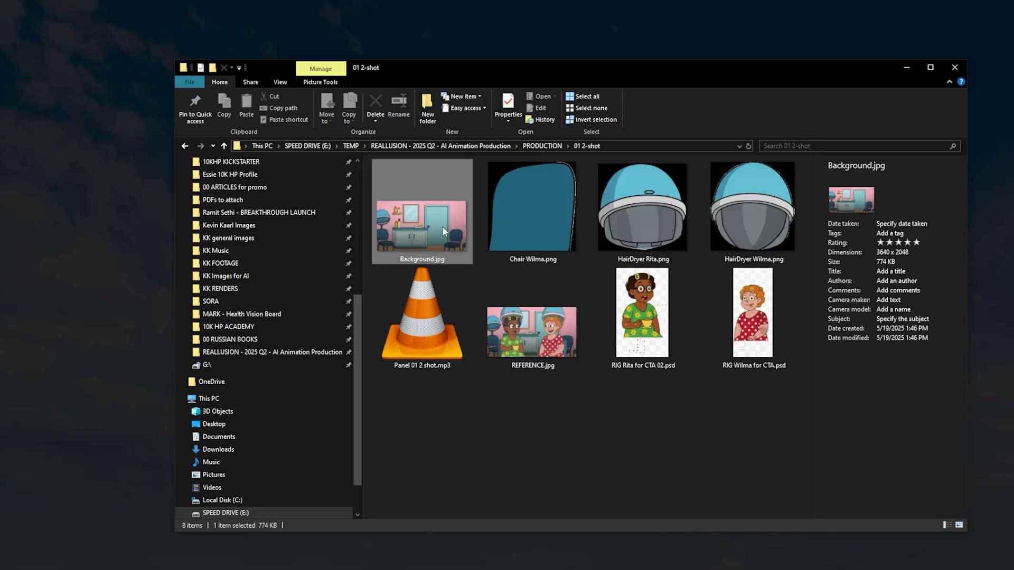
{"action": "left_click", "coordinate": [664, 202]}
{"action": "left_click", "coordinate": [437, 237]}
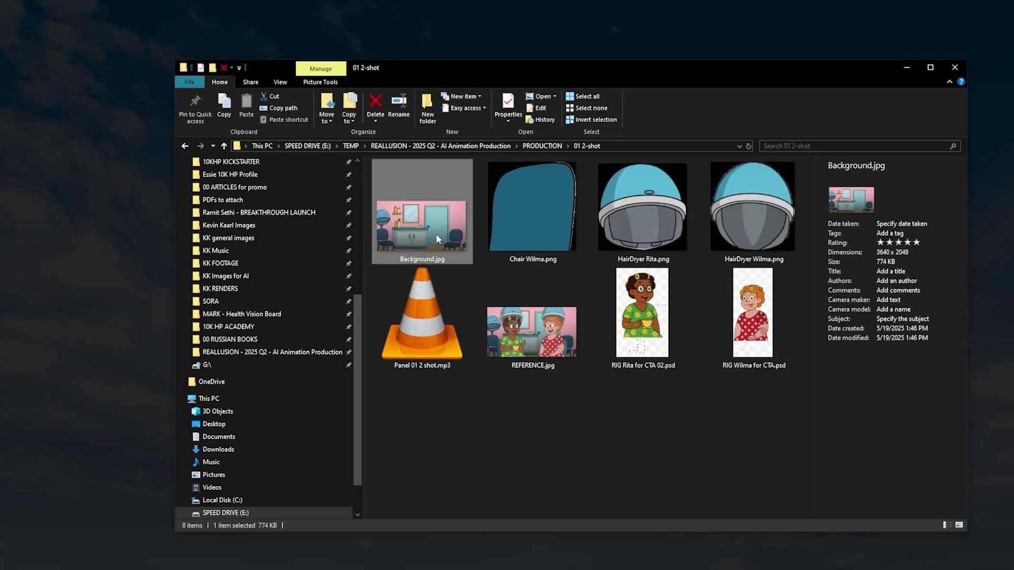
{"action": "left_click", "coordinate": [524, 233]}
Inspect HairDryer Rita.png and HairDryer Wilma.png, preview REFERENCE.jpg full size and close the preview.
{"action": "left_click", "coordinate": [664, 204]}
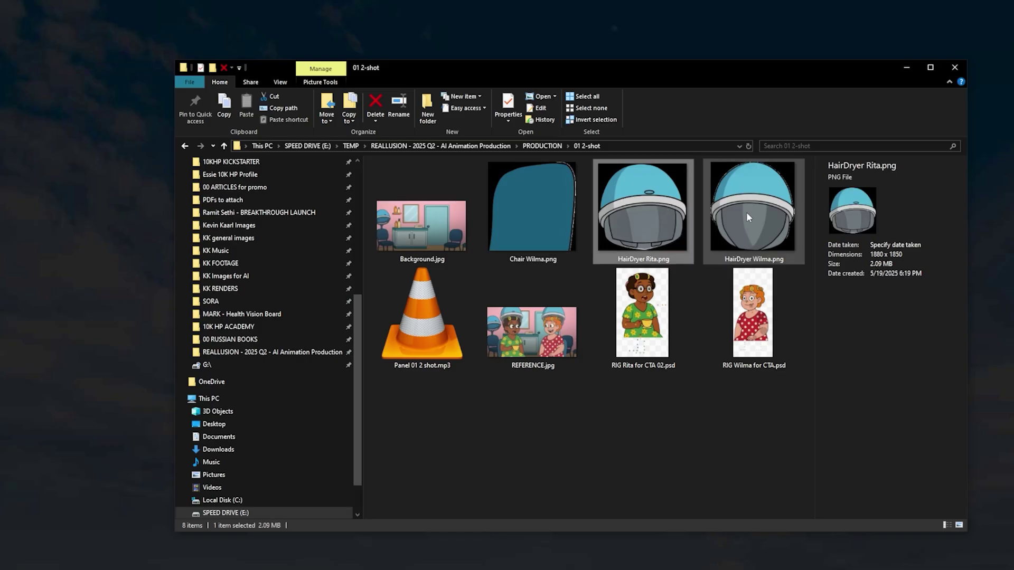
{"action": "left_click", "coordinate": [746, 212]}
{"action": "left_click", "coordinate": [645, 208]}
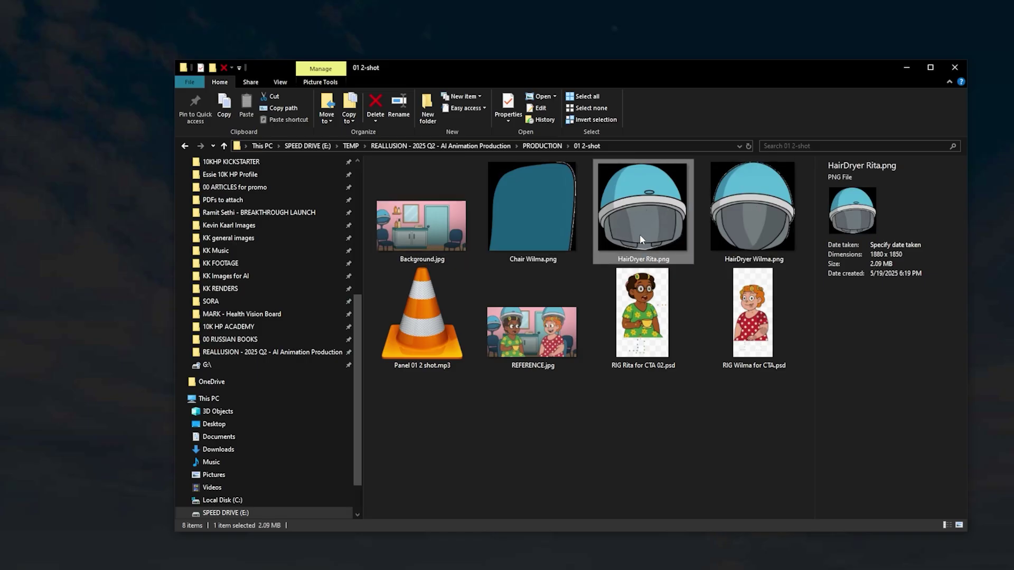
{"action": "double_click", "coordinate": [538, 332]}
{"action": "key", "text": "Escape"}
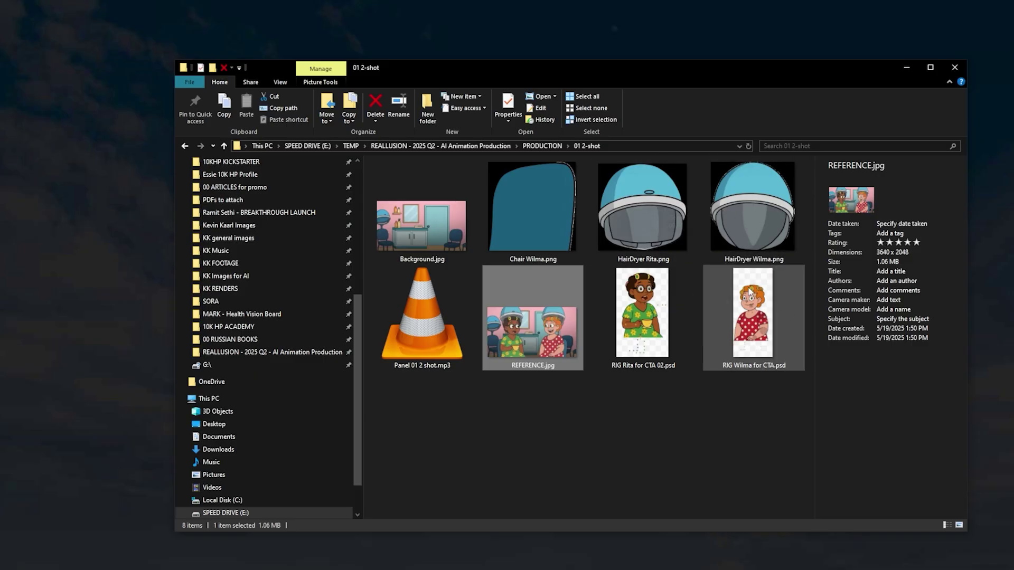
Expand the canvas of RIG Wilma 03.psd in Photoshop to about 9255 x 7976 px, leaving empty space around the character.
{"action": "mouse_move", "coordinate": [750, 291]}
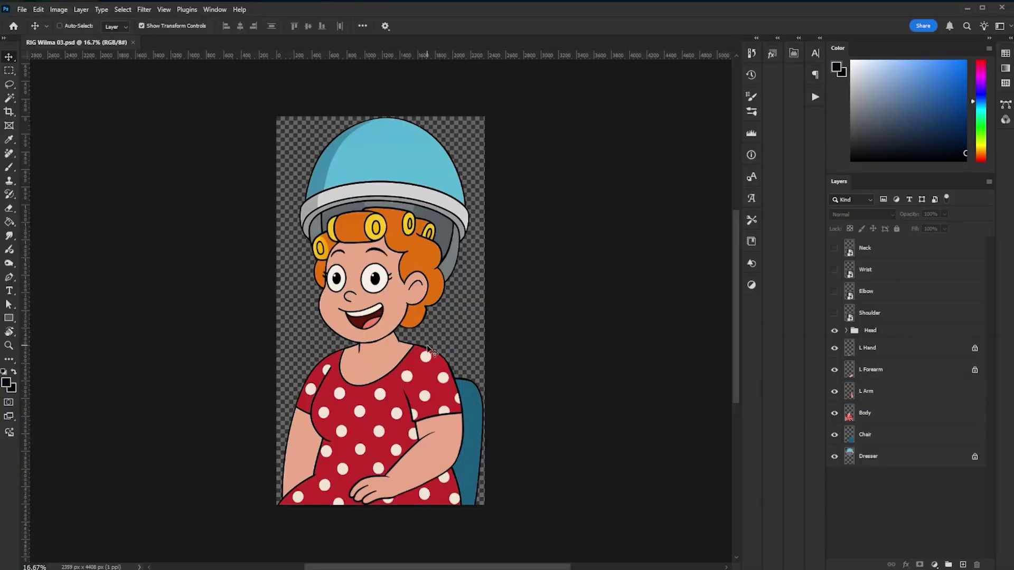
{"action": "key", "text": "c"}
{"action": "scroll", "coordinate": [436, 264], "scroll_direction": "down", "scroll_amount": 3}
{"action": "left_click_drag", "start_coordinate": [466, 185], "coordinate": [632, 96]}
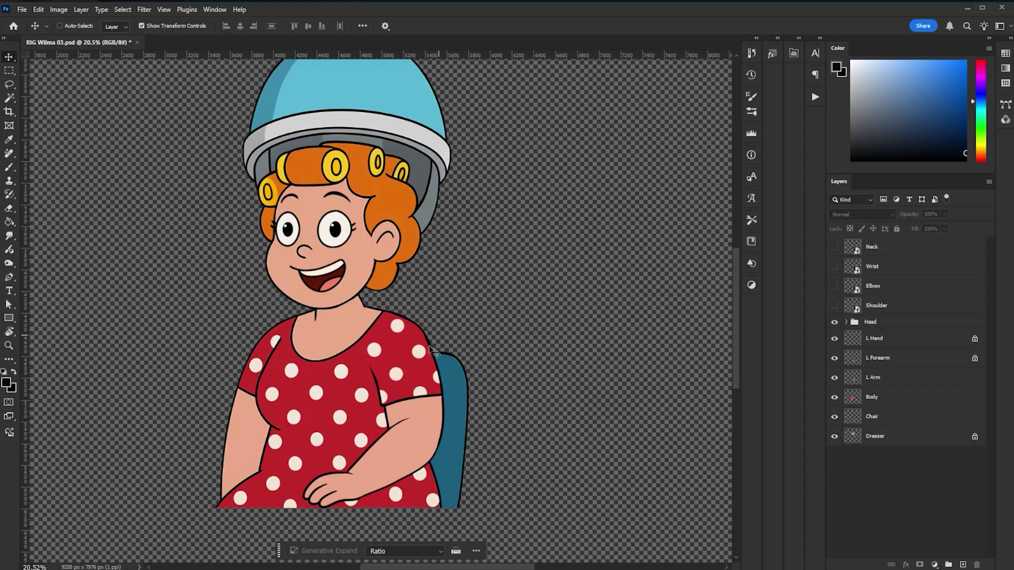
Move the L Arm, L Forearm and L Hand layers off Wilma's body as separate pieces.
{"action": "left_click_drag", "start_coordinate": [413, 385], "coordinate": [557, 305]}
{"action": "left_click_drag", "start_coordinate": [429, 465], "coordinate": [581, 462]}
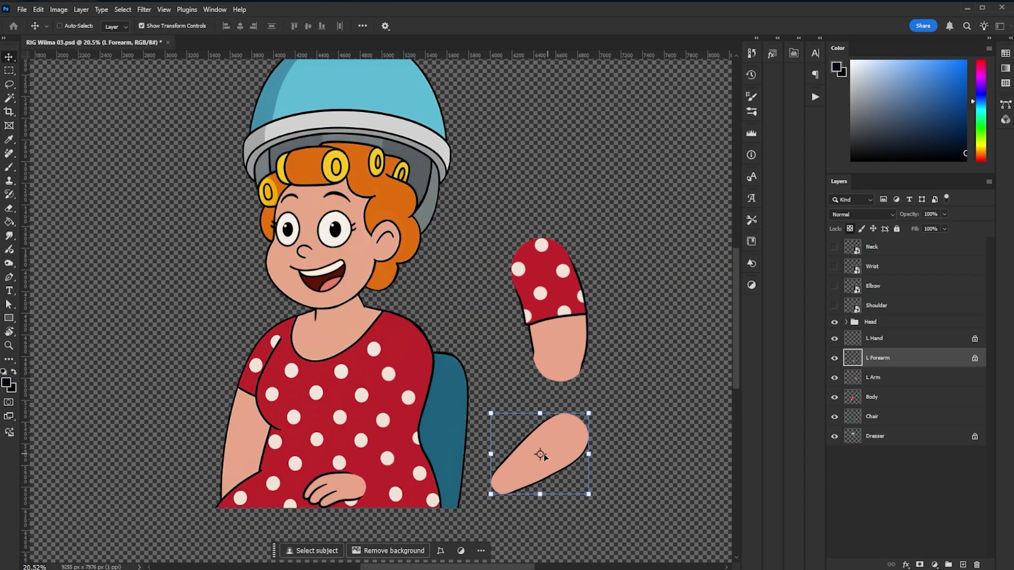
{"action": "left_click", "coordinate": [344, 493], "text": "ctrl"}
{"action": "left_click_drag", "start_coordinate": [344, 494], "coordinate": [473, 551]}
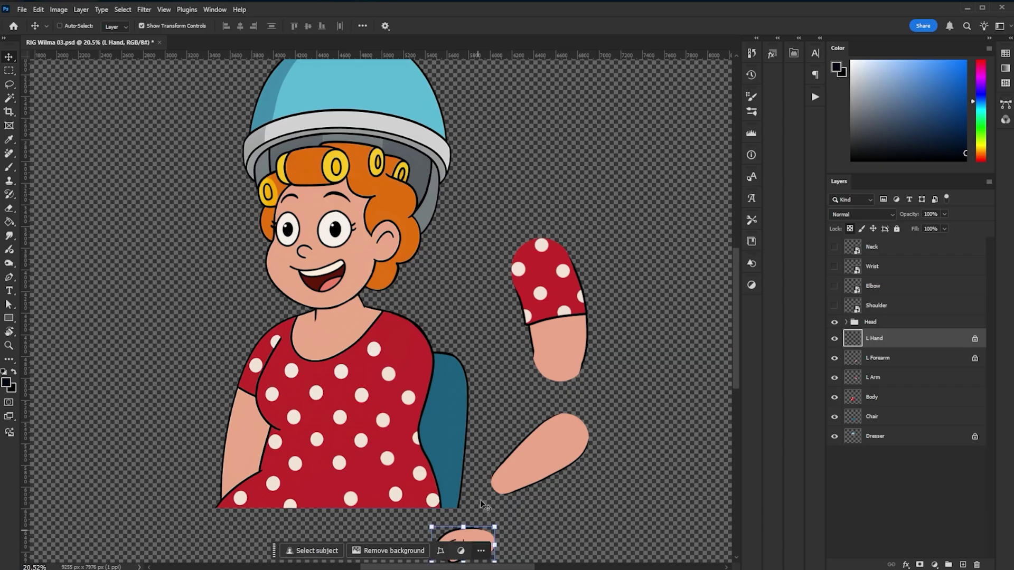
{"action": "left_click", "coordinate": [433, 347], "text": "ctrl"}
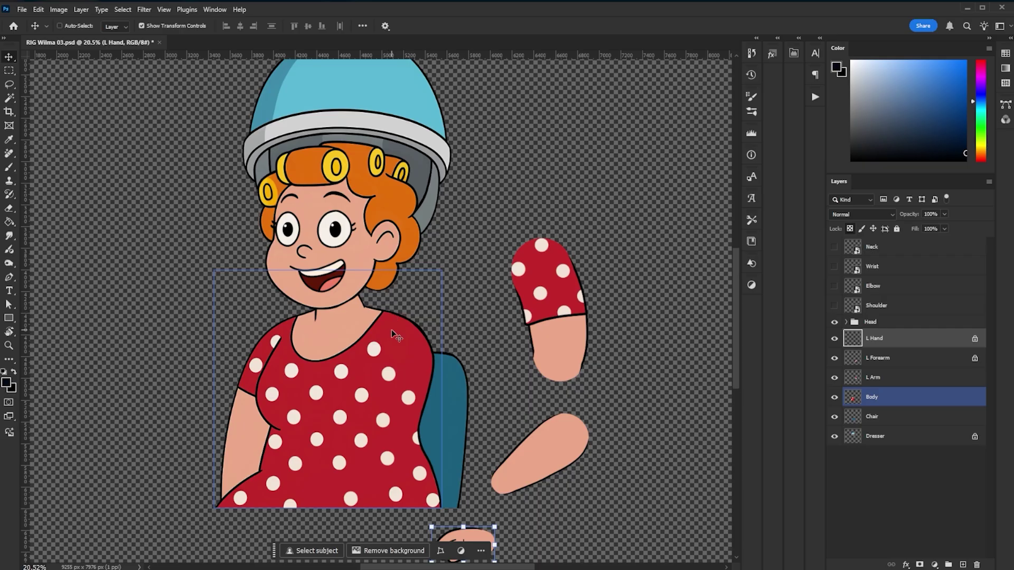
Move the Head group away from the hair dryer and shift its RightEye, LeftEye and Mouth groups off the face.
{"action": "scroll", "coordinate": [363, 234], "scroll_direction": "up", "scroll_amount": 3}
{"action": "left_click_drag", "start_coordinate": [340, 254], "coordinate": [407, 360]}
{"action": "left_click", "coordinate": [404, 338], "text": "ctrl"}
{"action": "mouse_move", "coordinate": [382, 311]}
{"action": "left_mouse_down"}
{"action": "mouse_move", "coordinate": [660, 266]}
{"action": "mouse_move", "coordinate": [267, 317]}
{"action": "mouse_move", "coordinate": [366, 311]}
{"action": "left_mouse_up"}
{"action": "left_click_drag", "start_coordinate": [536, 475], "coordinate": [536, 262]}
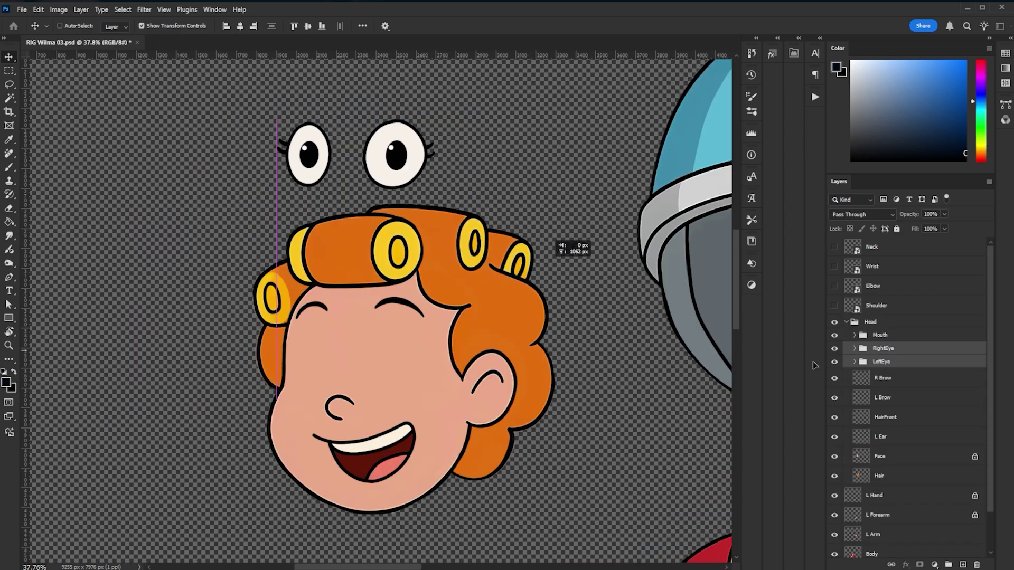
{"action": "left_click", "coordinate": [880, 335]}
{"action": "left_click_drag", "start_coordinate": [600, 222], "coordinate": [408, 290]}
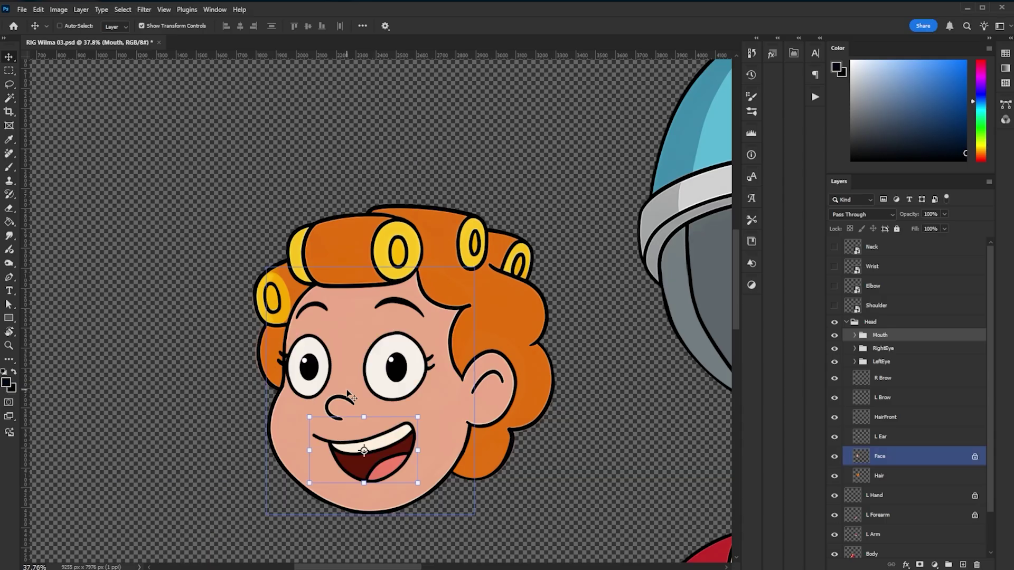
Preview the Mouth group's shapes on the face, from SmileOpen through EE, and compare them with Mouths example.png.
{"action": "scroll", "coordinate": [370, 369], "scroll_direction": "up", "scroll_amount": 3}
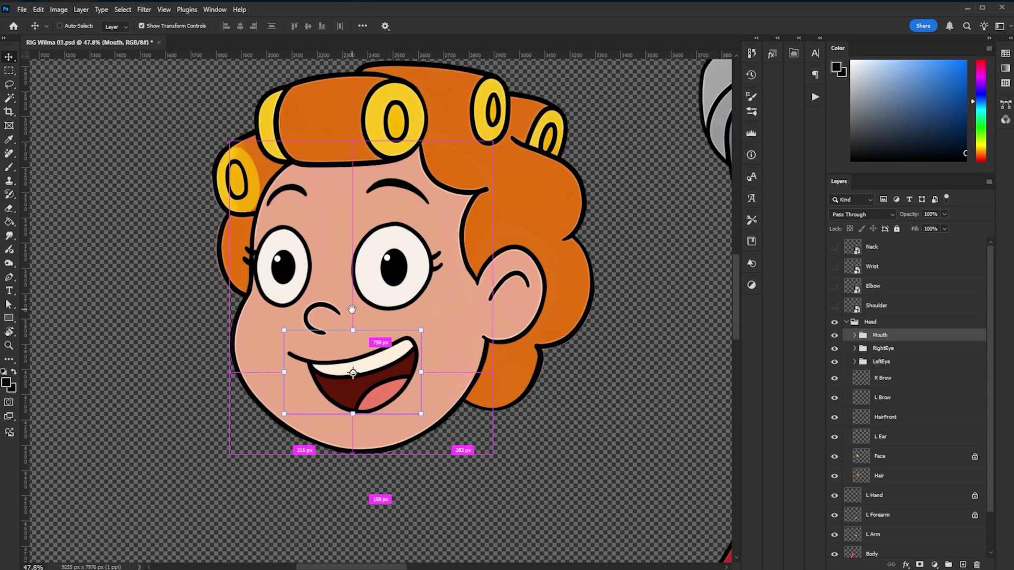
{"action": "left_click", "coordinate": [831, 361]}
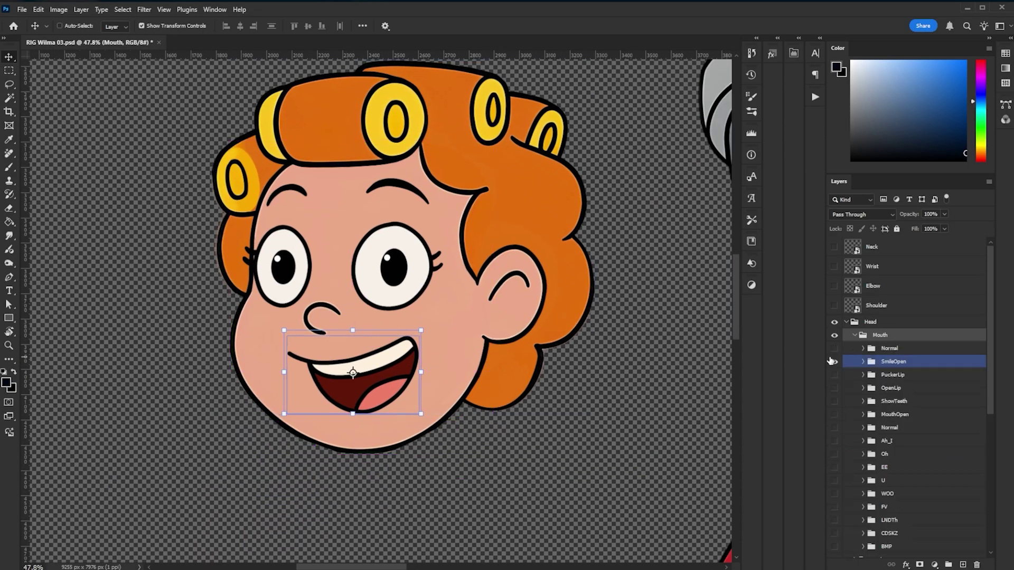
{"action": "left_click", "coordinate": [833, 387]}
{"action": "left_click", "coordinate": [832, 401]}
{"action": "left_click", "coordinate": [834, 414]}
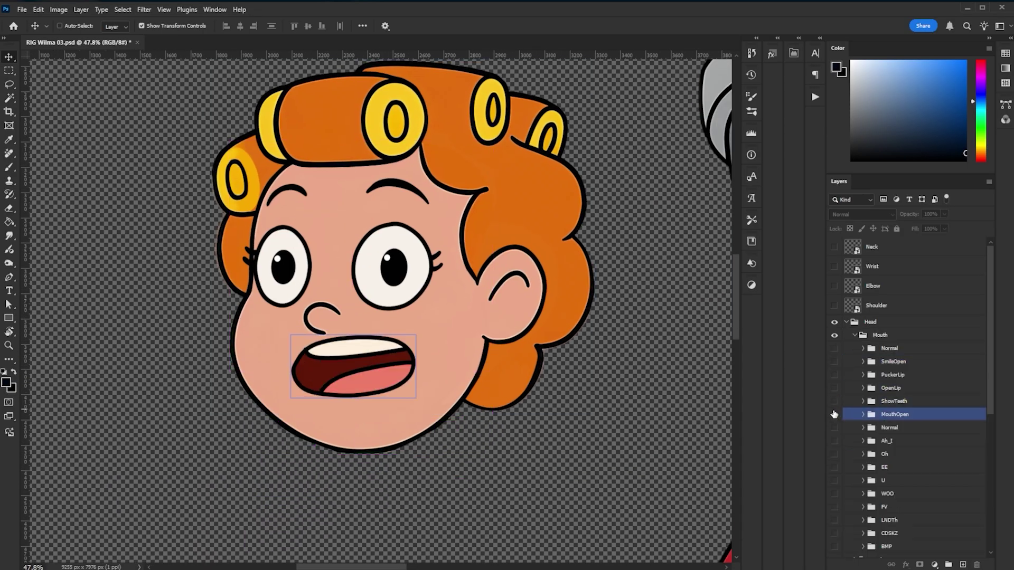
{"action": "left_click", "coordinate": [834, 428]}
{"action": "left_click", "coordinate": [835, 441]}
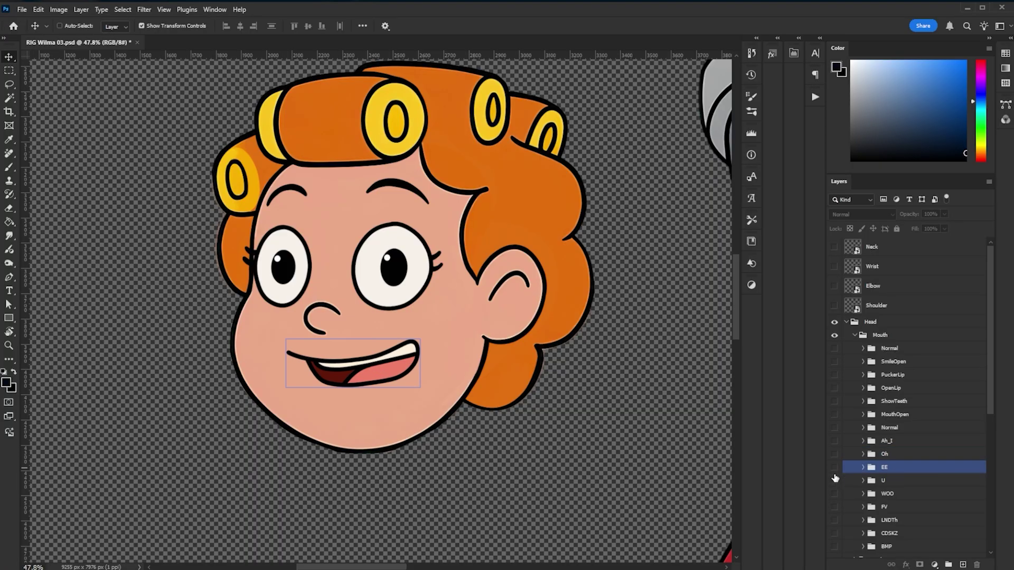
{"action": "key", "text": "alt+Tab"}
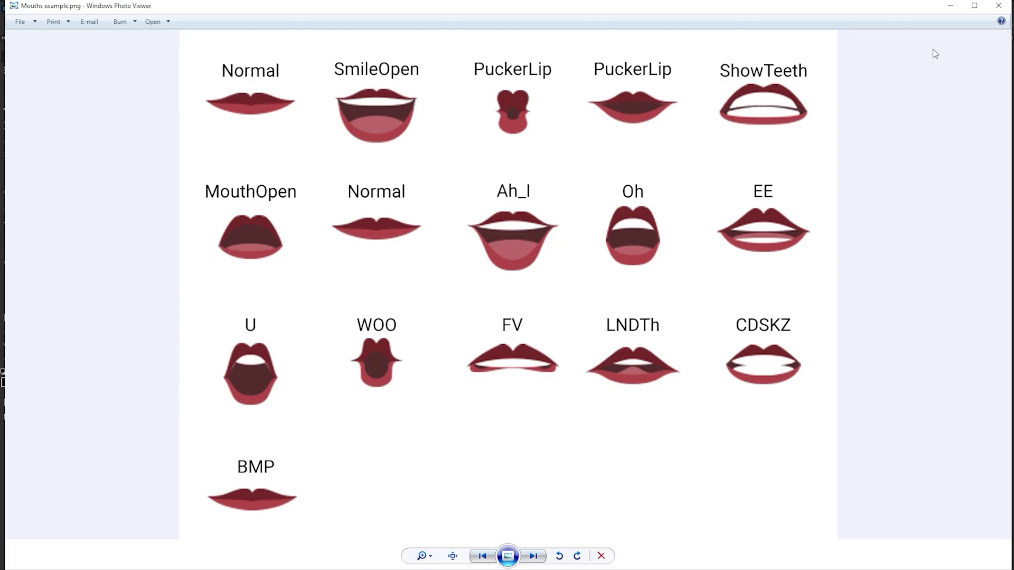
{"action": "left_click", "coordinate": [951, 8]}
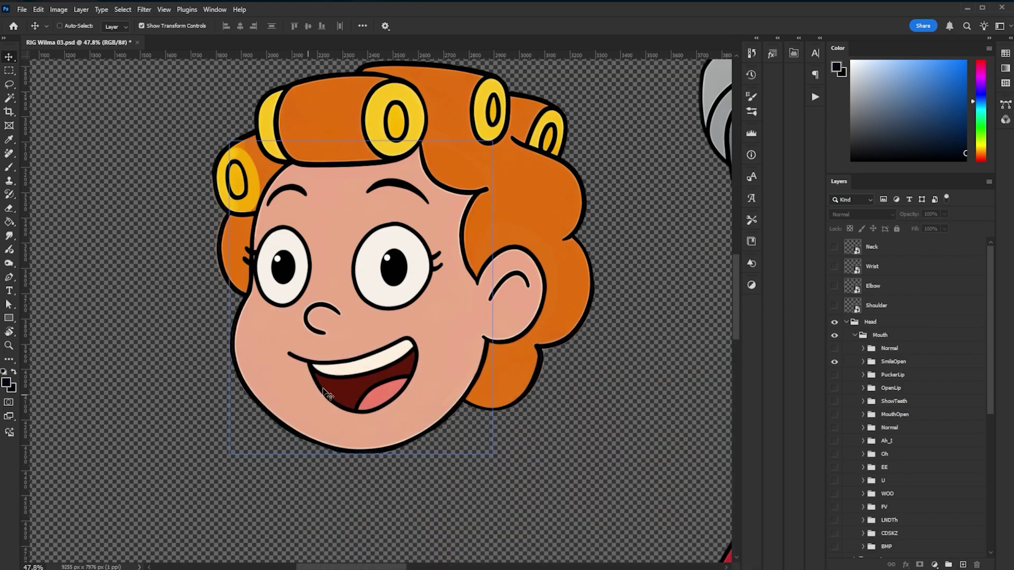
Preview the RightEye group's alternative sprites by hiding Normal and showing EyeSquint and IrisChange in turn.
{"action": "left_click", "coordinate": [855, 335]}
{"action": "left_click", "coordinate": [855, 348]}
{"action": "left_click", "coordinate": [876, 361]}
{"action": "left_click", "coordinate": [834, 361]}
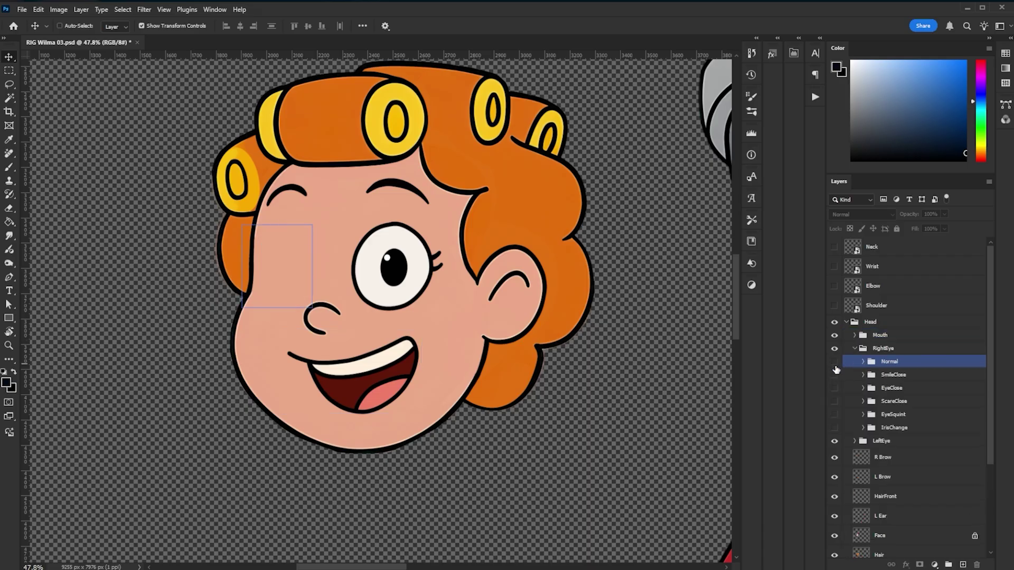
{"action": "left_click", "coordinate": [835, 414]}
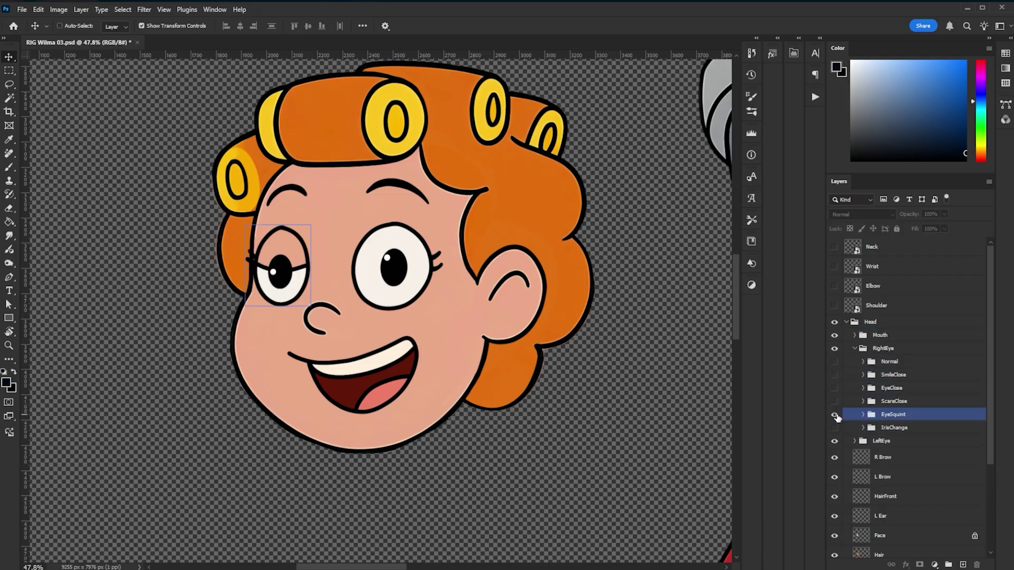
{"action": "left_click", "coordinate": [834, 415]}
{"action": "left_click", "coordinate": [835, 428]}
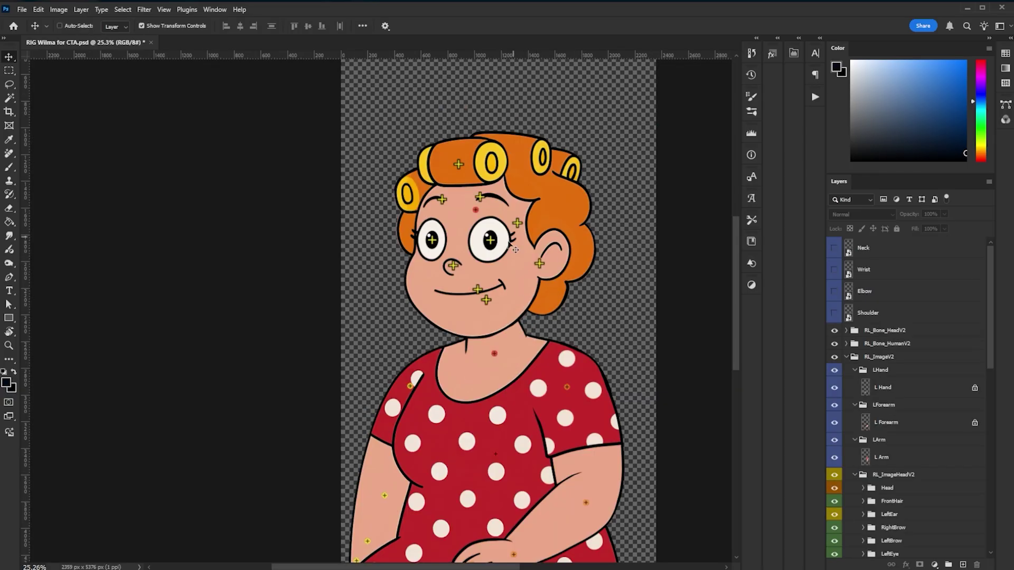
Examine the bone markers over Wilma's face, torso, arms and below the dress in RIG Wilma for CTA.psd.
{"action": "left_click", "coordinate": [538, 272]}
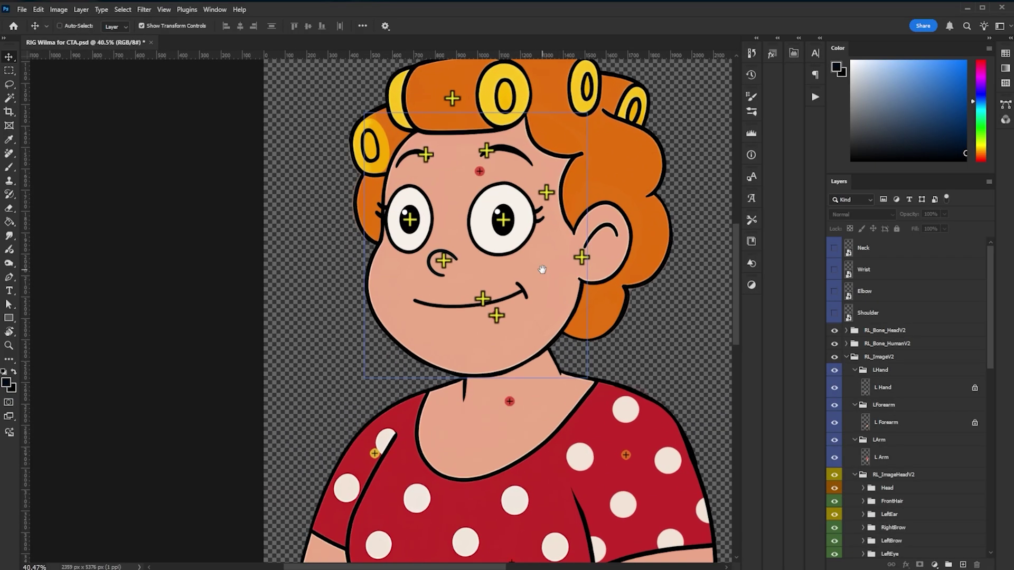
{"action": "left_click_drag", "start_coordinate": [539, 267], "coordinate": [446, 297]}
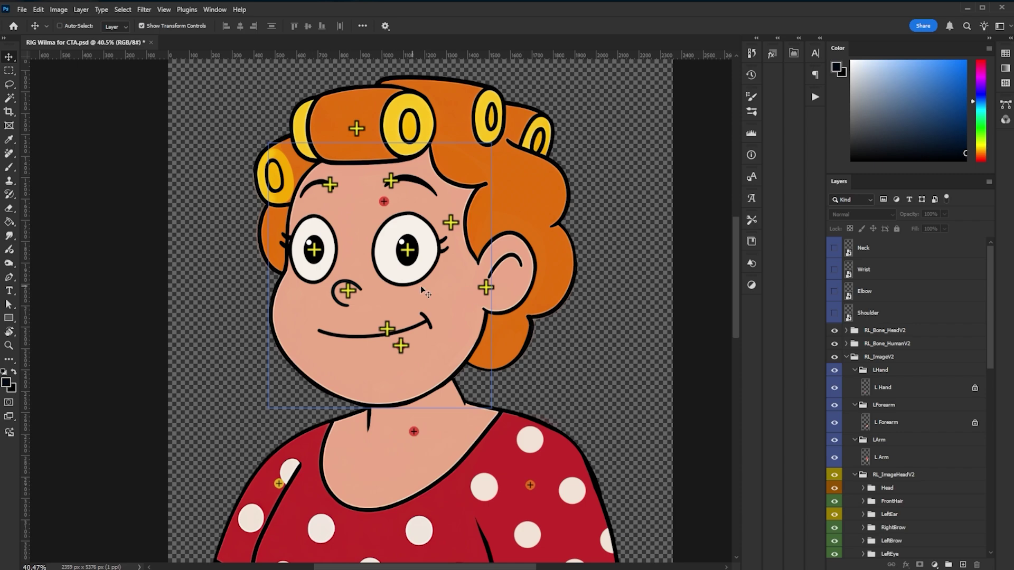
{"action": "scroll", "coordinate": [425, 294], "scroll_direction": "up", "scroll_amount": 3}
{"action": "left_click_drag", "start_coordinate": [303, 311], "coordinate": [346, 375]}
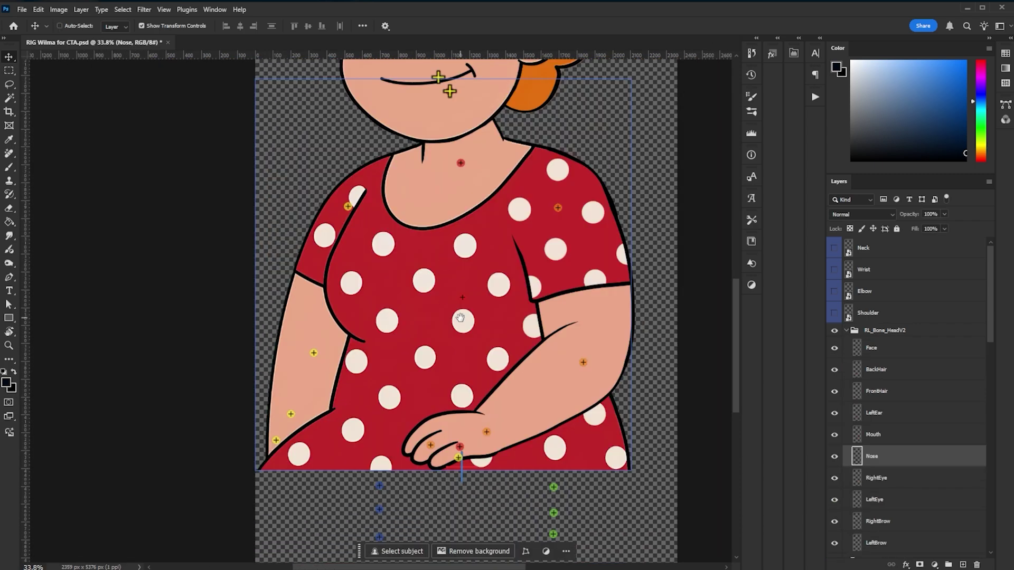
{"action": "left_click_drag", "start_coordinate": [374, 250], "coordinate": [410, 289]}
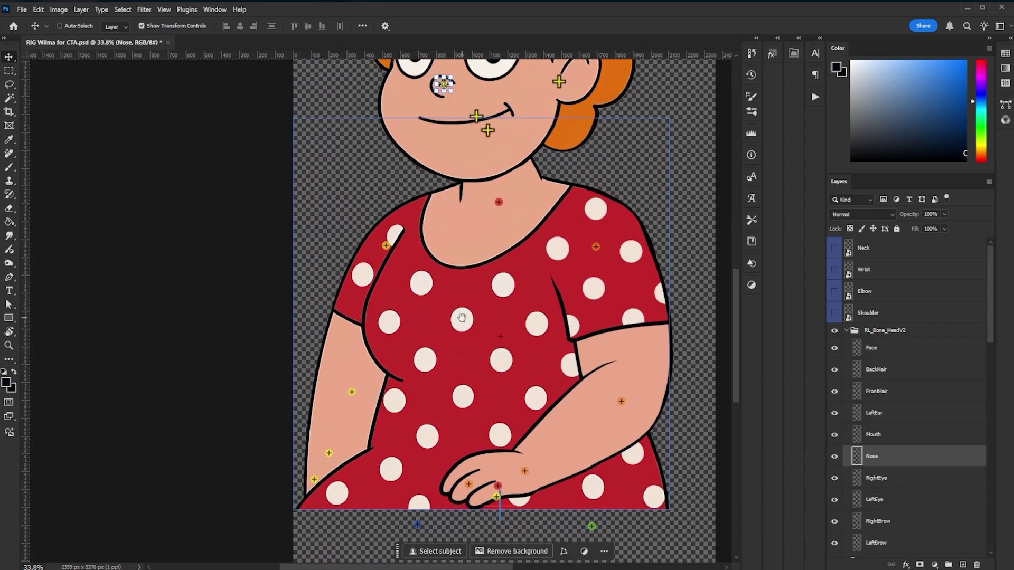
{"action": "left_click_drag", "start_coordinate": [461, 318], "coordinate": [416, 86]}
{"action": "left_click_drag", "start_coordinate": [544, 325], "coordinate": [573, 329]}
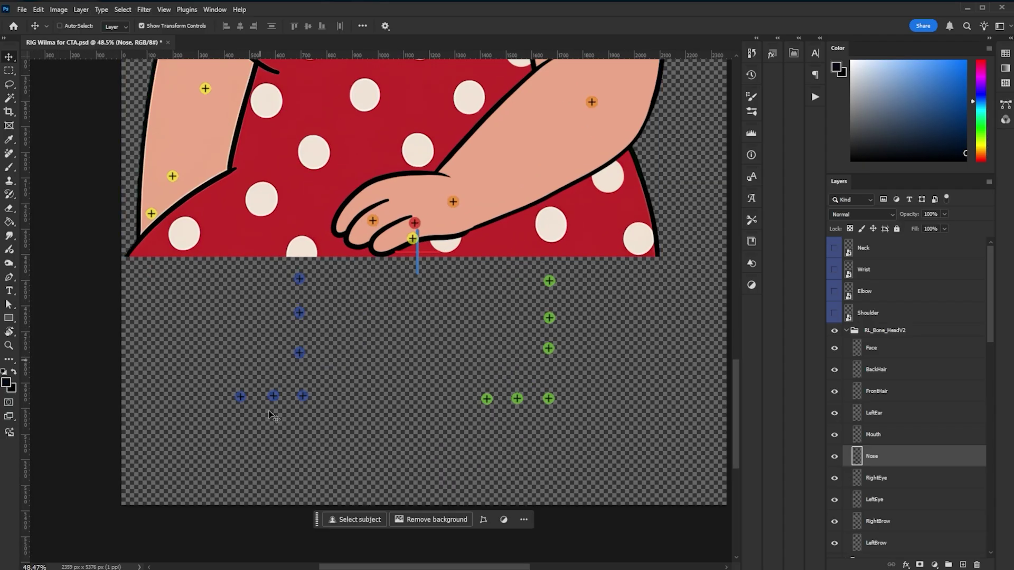
Move the RForearm, RHand and RHand_Nub bone markers outside the body, lined up at shoulder height.
{"action": "mouse_move", "coordinate": [221, 114]}
{"action": "left_mouse_down"}
{"action": "mouse_move", "coordinate": [279, 426]}
{"action": "mouse_move", "coordinate": [266, 421]}
{"action": "mouse_move", "coordinate": [260, 290]}
{"action": "left_mouse_up"}
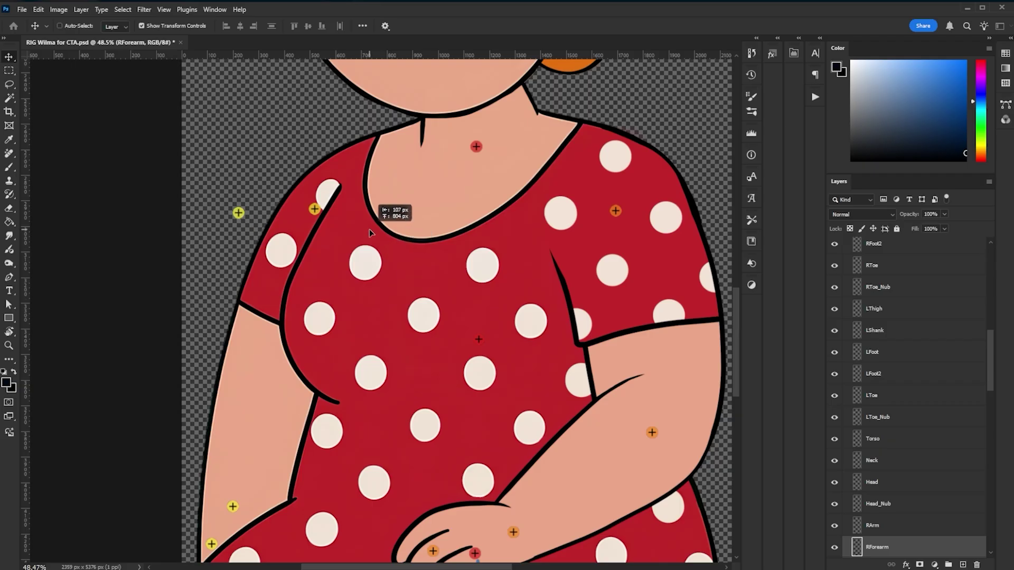
{"action": "left_click_drag", "start_coordinate": [370, 232], "coordinate": [364, 224]}
{"action": "left_click", "coordinate": [233, 505], "text": "ctrl"}
{"action": "left_click_drag", "start_coordinate": [400, 470], "coordinate": [375, 214]}
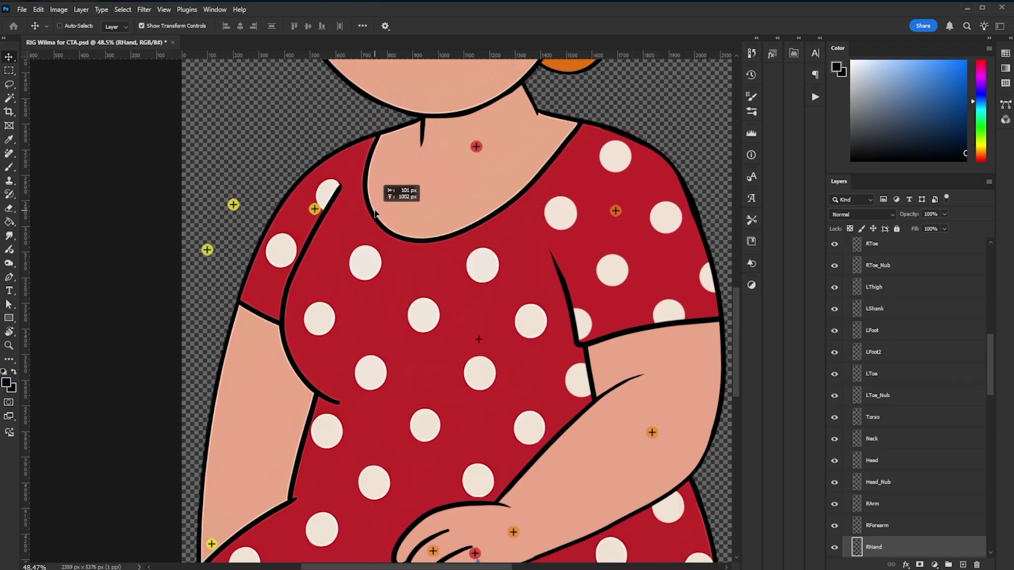
{"action": "left_click_drag", "start_coordinate": [380, 172], "coordinate": [375, 167]}
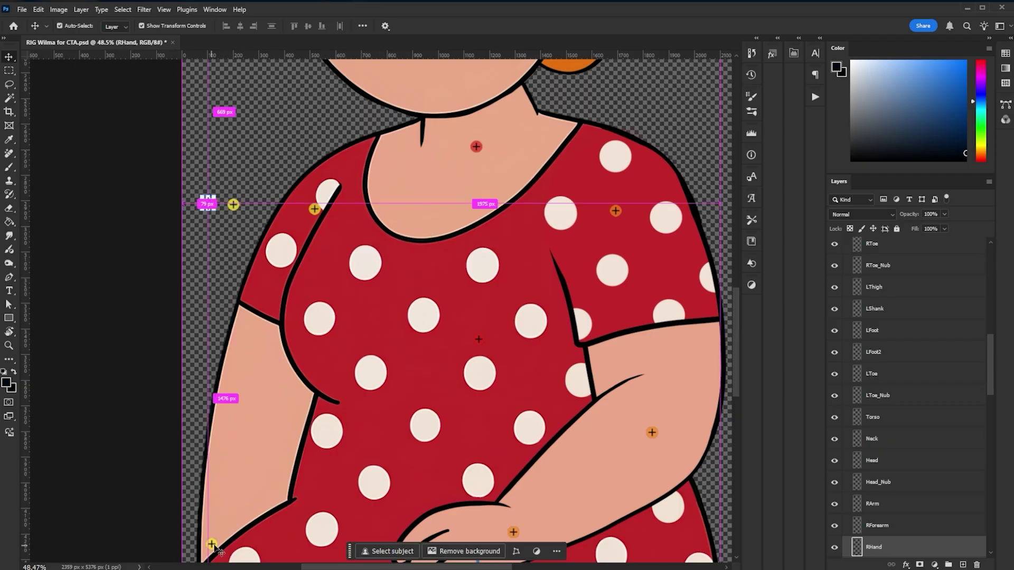
{"action": "left_click", "coordinate": [212, 544], "text": "ctrl"}
{"action": "left_click_drag", "start_coordinate": [357, 429], "coordinate": [358, 418]}
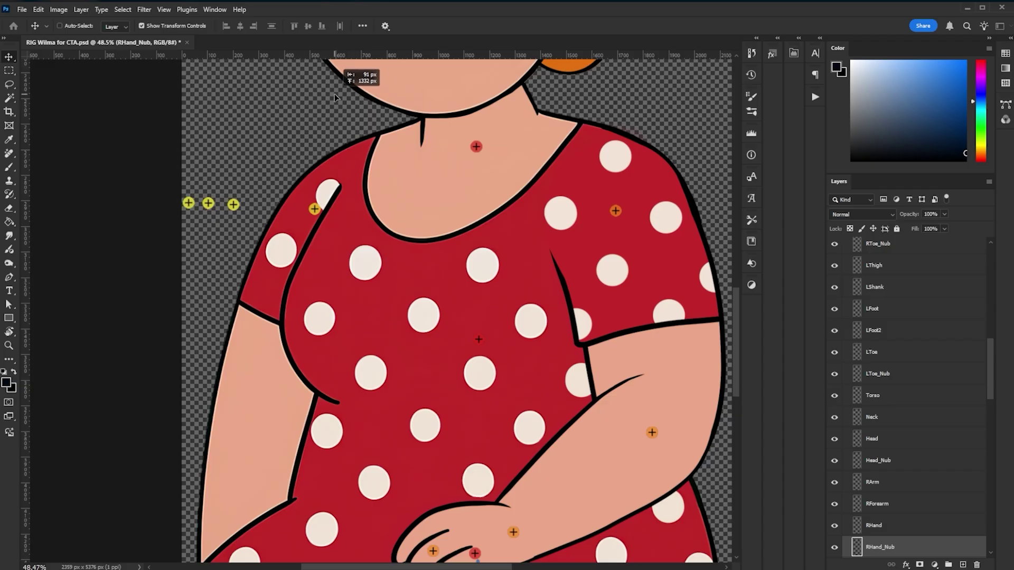
{"action": "left_click_drag", "start_coordinate": [334, 97], "coordinate": [296, 194]}
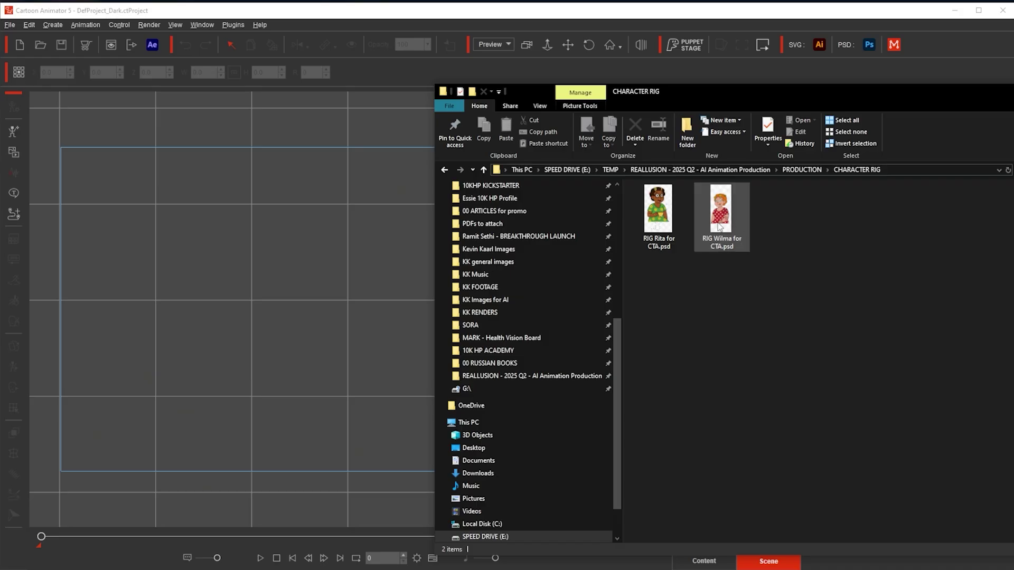
Import RIG Wilma for CTA.psd onto the Cartoon Animator stage and pose it by raising the left hand and tilting the head.
{"action": "left_click_drag", "start_coordinate": [719, 226], "coordinate": [342, 283]}
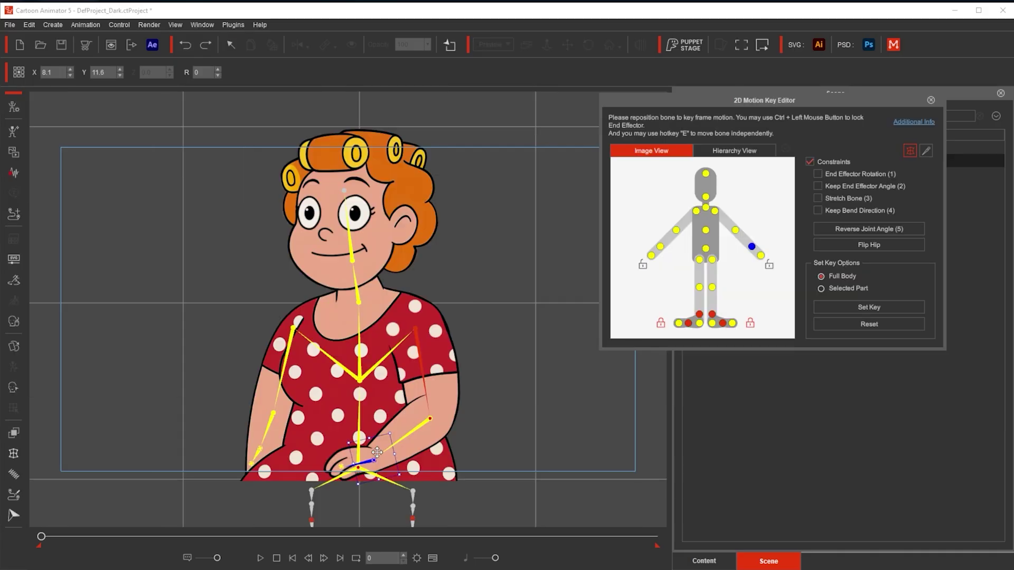
{"action": "left_click_drag", "start_coordinate": [316, 452], "coordinate": [359, 377]}
{"action": "left_click", "coordinate": [364, 257]}
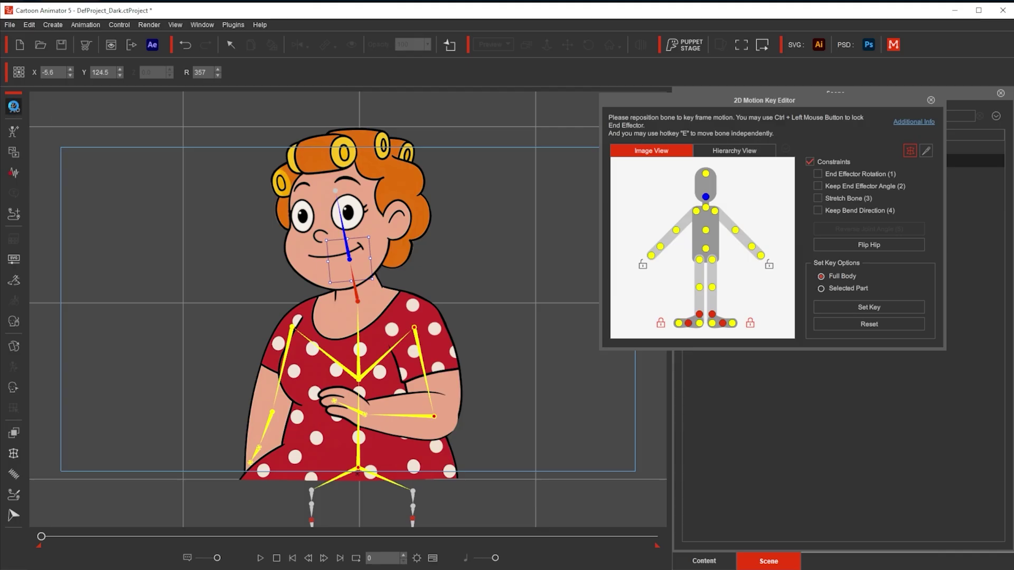
Add pins across the lower part of Wilma's dress with the Bone Editor and test the rig by moving the Torso bone.
{"action": "left_click", "coordinate": [14, 106]}
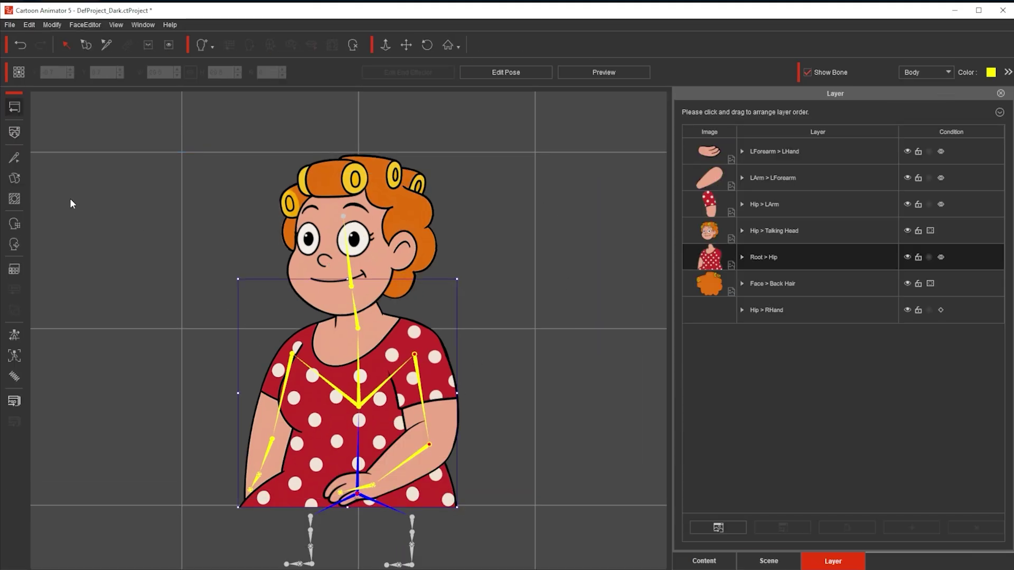
{"action": "left_click", "coordinate": [14, 157]}
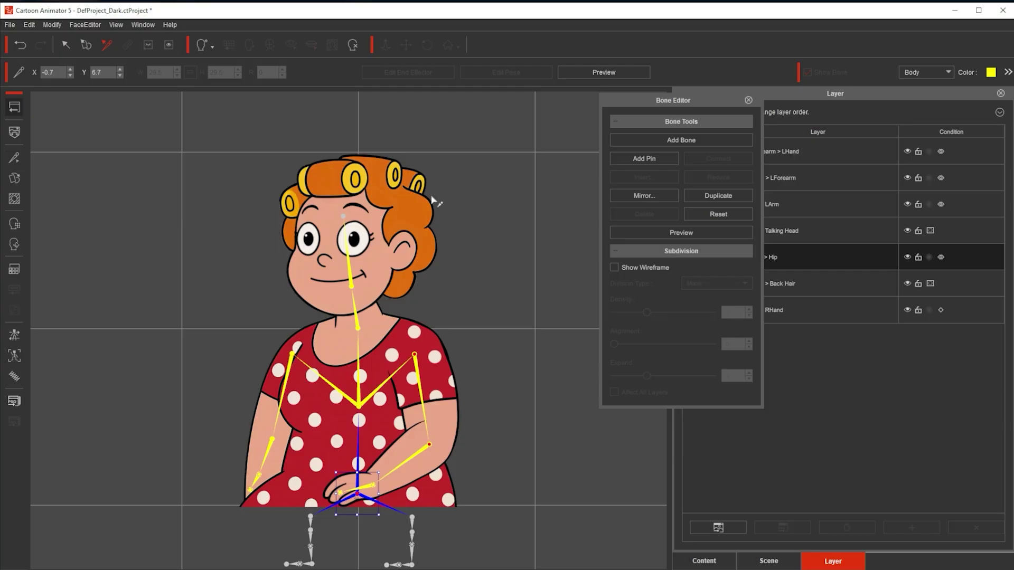
{"action": "left_click", "coordinate": [654, 158]}
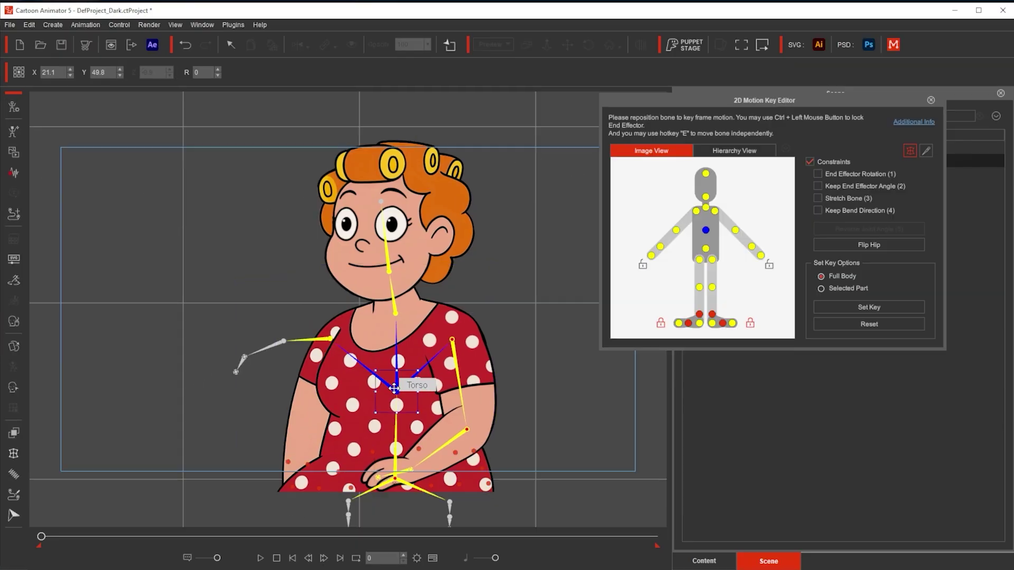
{"action": "mouse_move", "coordinate": [391, 380]}
{"action": "left_mouse_down"}
{"action": "mouse_move", "coordinate": [401, 393]}
{"action": "mouse_move", "coordinate": [370, 376]}
{"action": "mouse_move", "coordinate": [383, 369]}
{"action": "mouse_move", "coordinate": [391, 383]}
{"action": "left_mouse_up"}
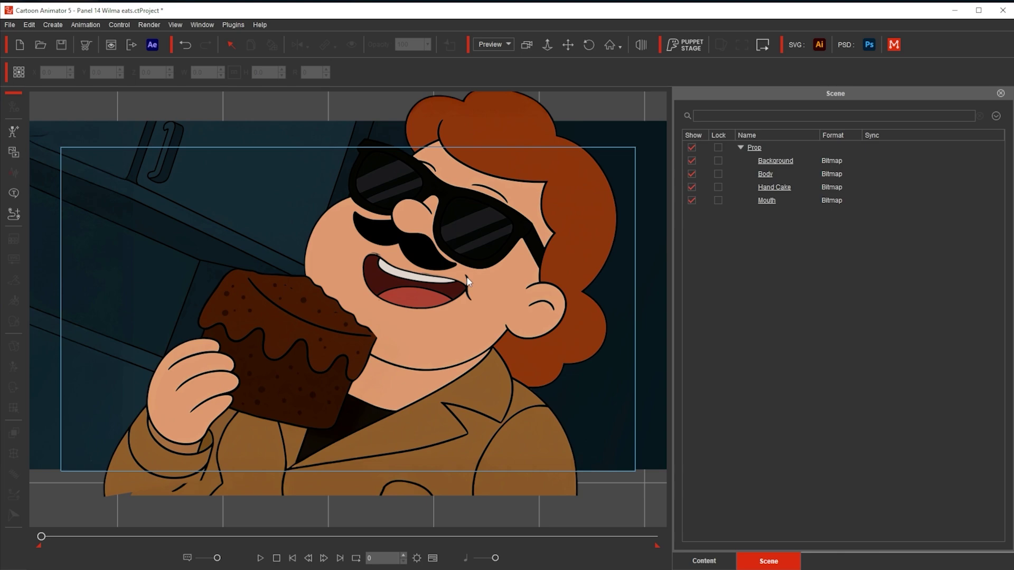
Try moving the Mouth, Body and Hand Cake props of the Panel 14 scene separately, undoing each move.
{"action": "left_click", "coordinate": [467, 280]}
{"action": "left_click_drag", "start_coordinate": [442, 286], "coordinate": [437, 272]}
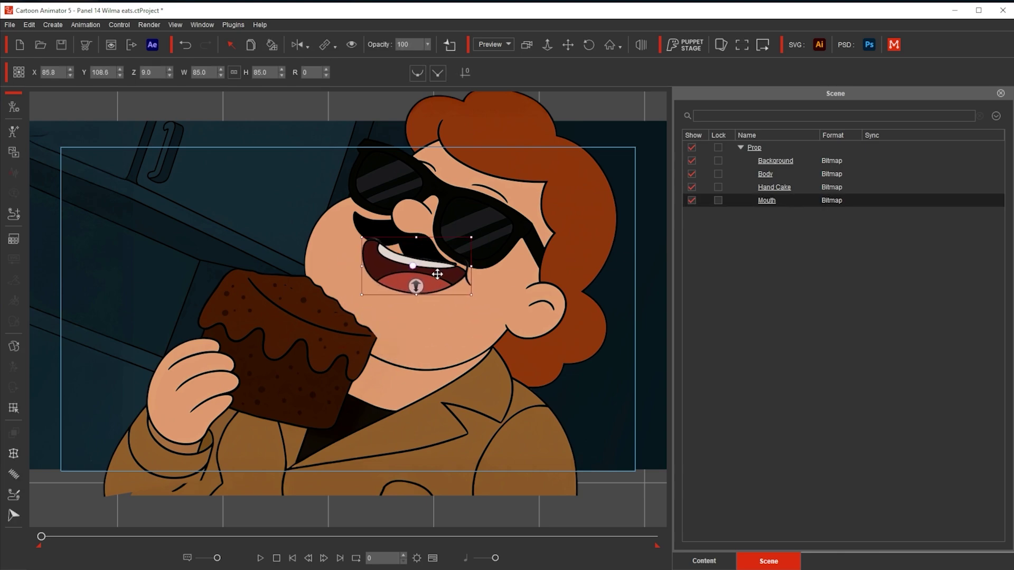
{"action": "key", "text": "ctrl+z"}
{"action": "left_click_drag", "start_coordinate": [527, 271], "coordinate": [292, 395]}
{"action": "key", "text": "ctrl+z"}
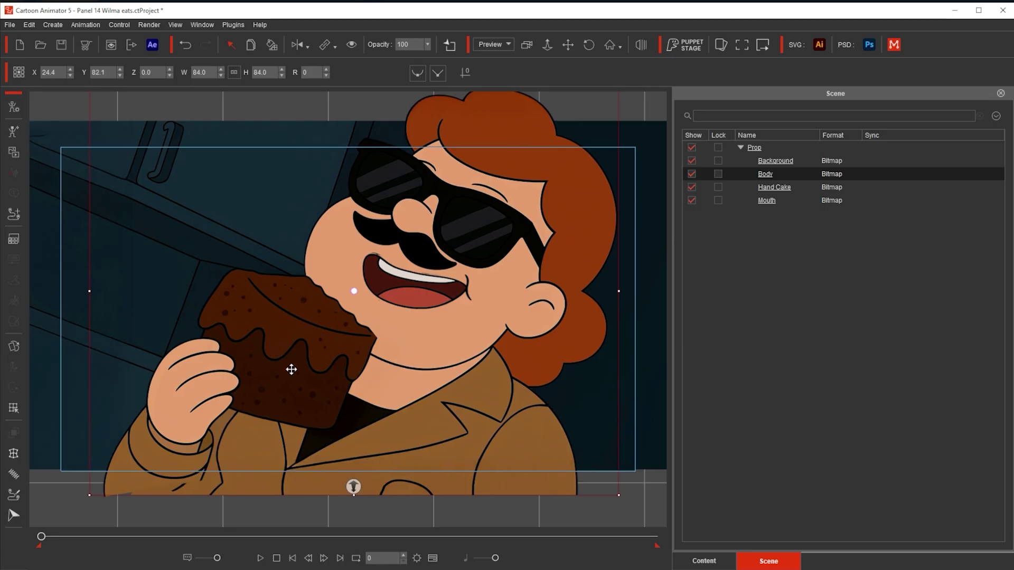
{"action": "left_click", "coordinate": [266, 344]}
{"action": "key", "text": "ctrl+z"}
{"action": "key", "text": "ctrl+z"}
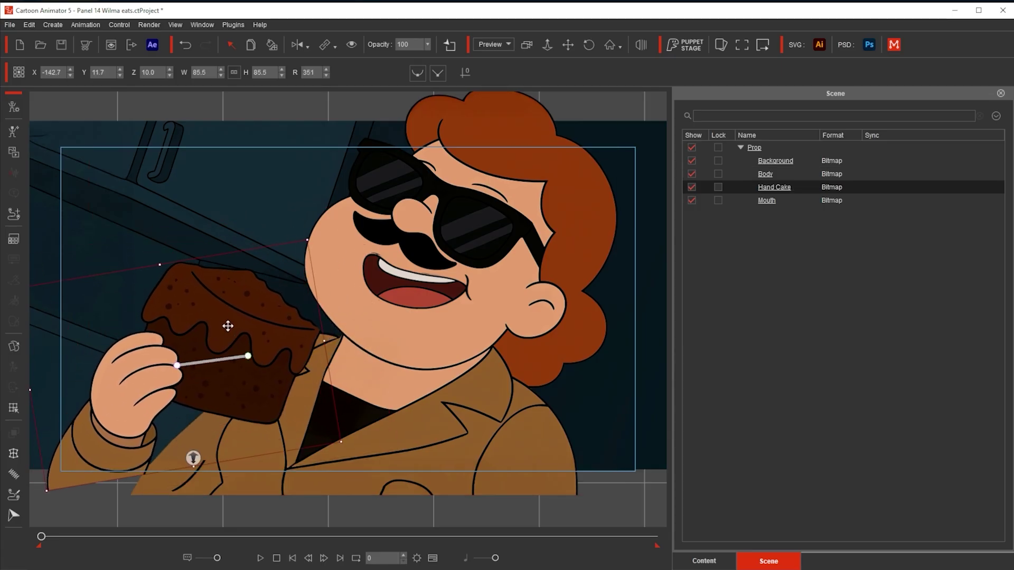
Deform the Mouth prop in the FFD Editor by pulling its lower lattice points down so the mouth opens wider.
{"action": "left_click", "coordinate": [444, 295]}
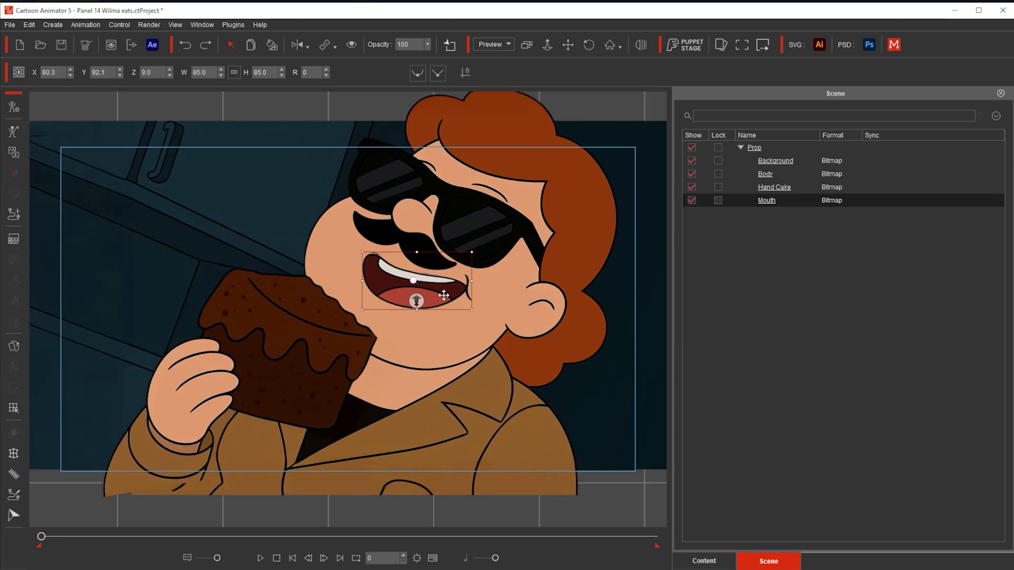
{"action": "left_click", "coordinate": [14, 454]}
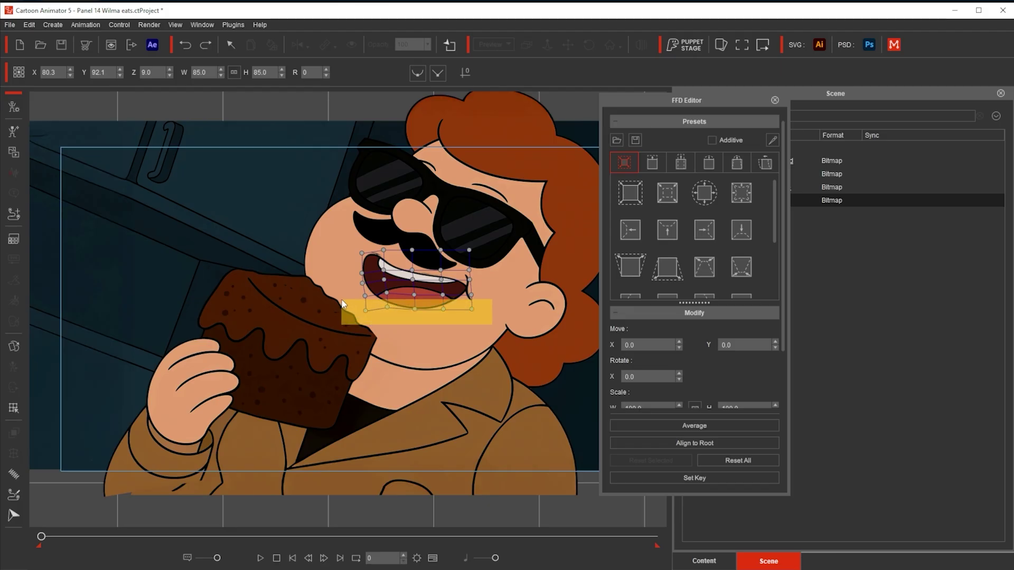
{"action": "left_click_drag", "start_coordinate": [341, 304], "coordinate": [342, 305]}
{"action": "left_click_drag", "start_coordinate": [415, 309], "coordinate": [405, 319]}
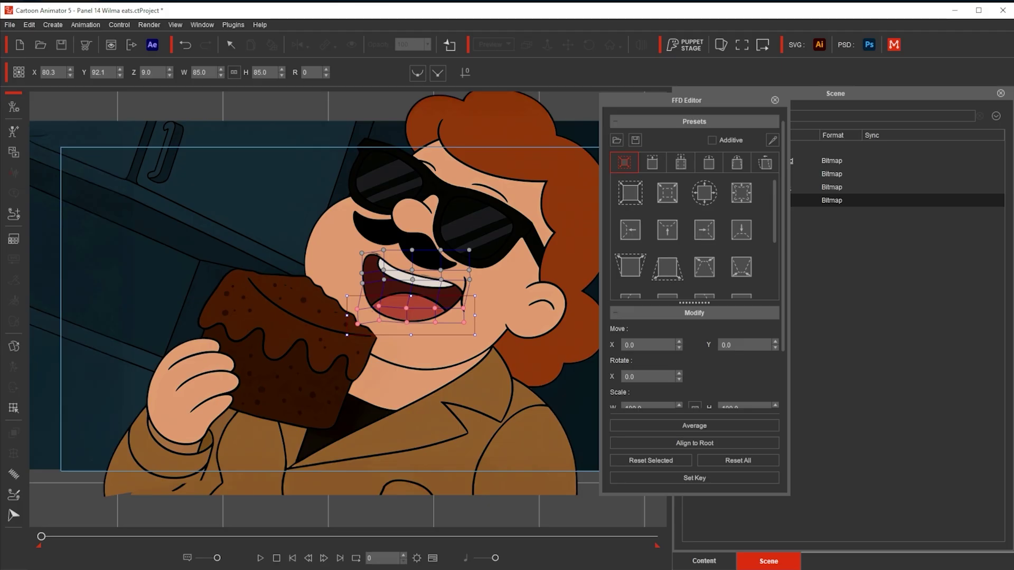